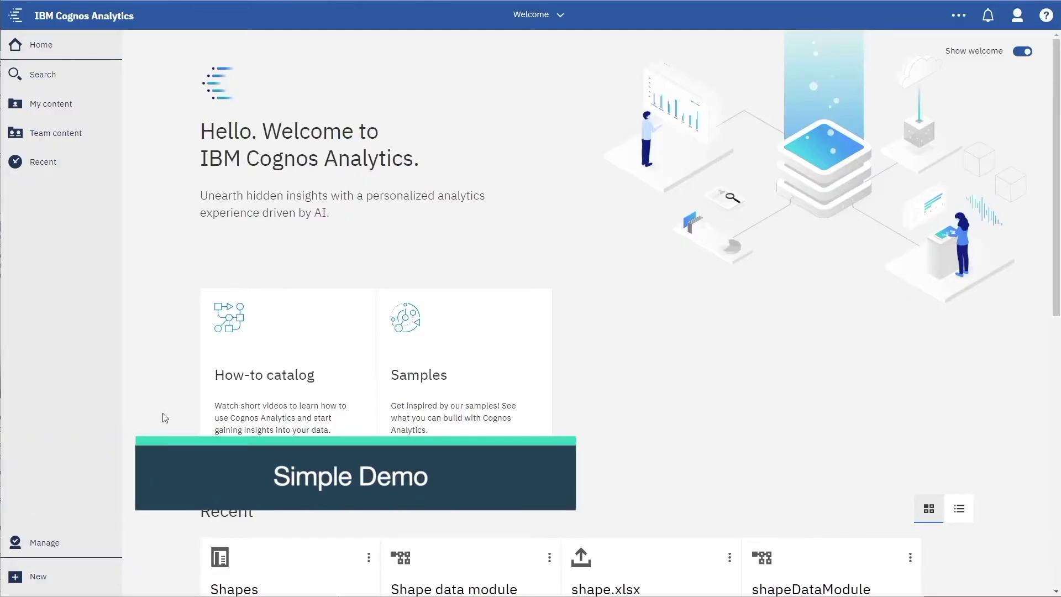
- Open the Shapes report and toggle the left chart's Points and Regions layers off and on
scroll(163, 413, "down", 1)
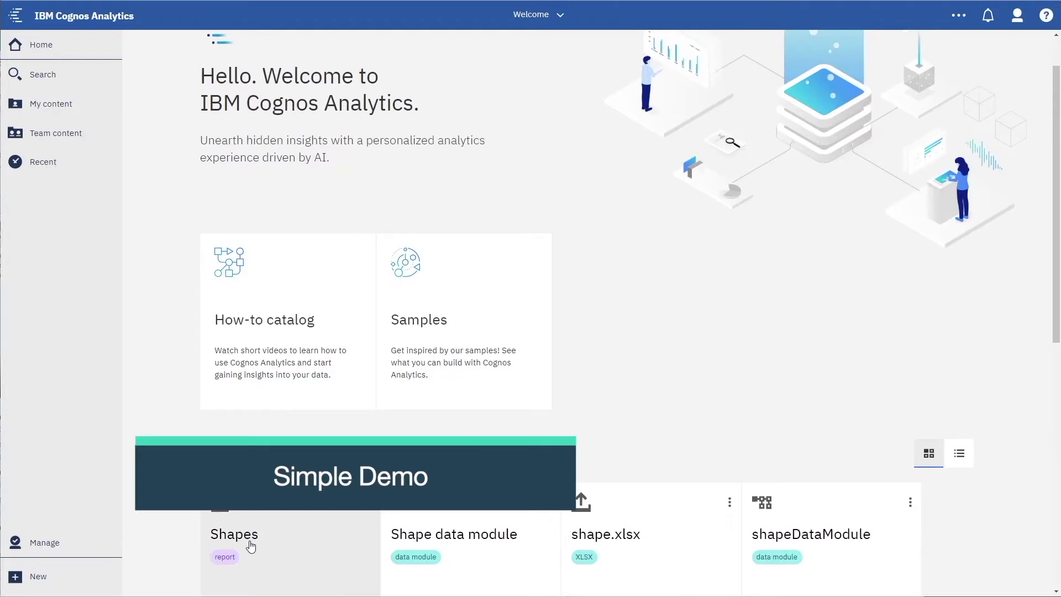
left_click(250, 545)
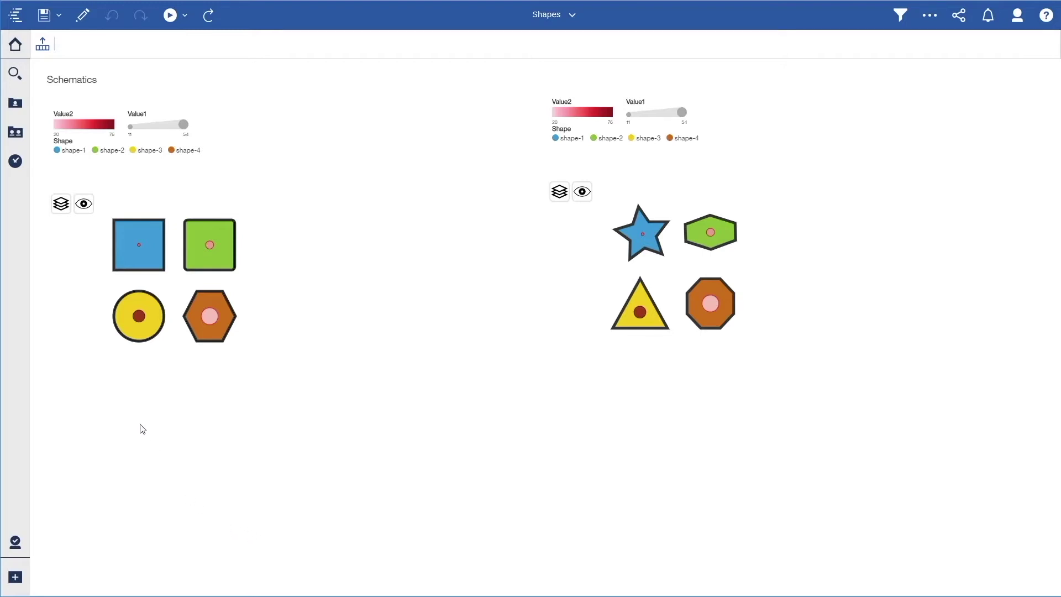
left_click(74, 197)
left_click(58, 204)
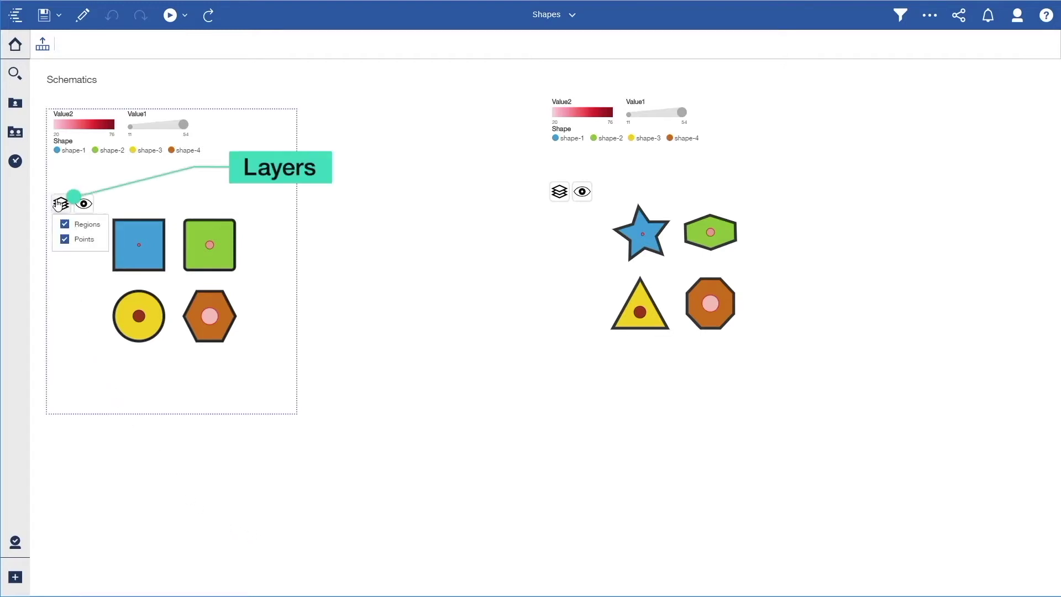
left_click(65, 241)
left_click(65, 241)
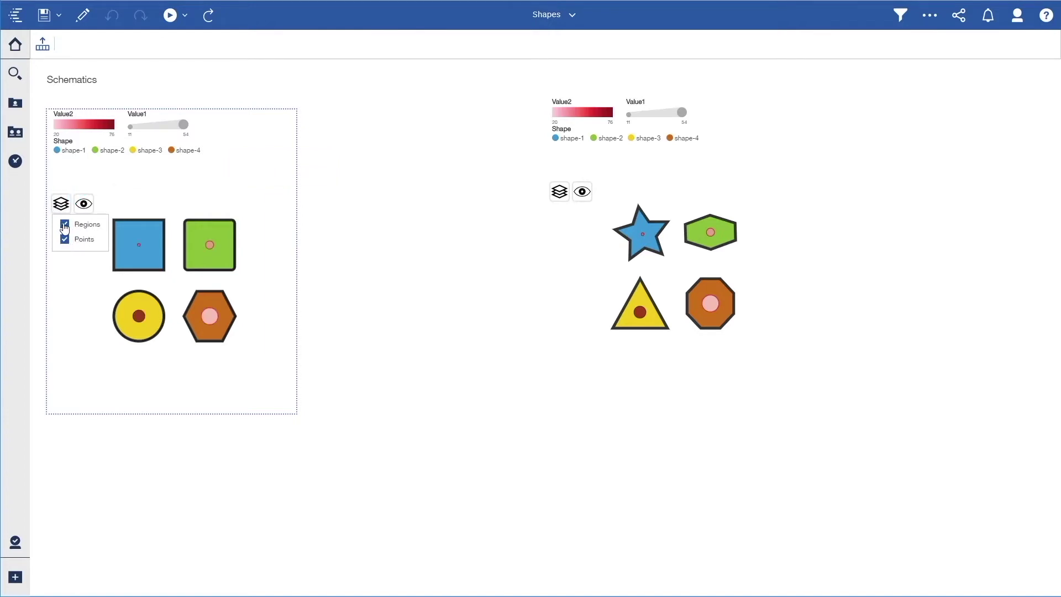
left_click(65, 225)
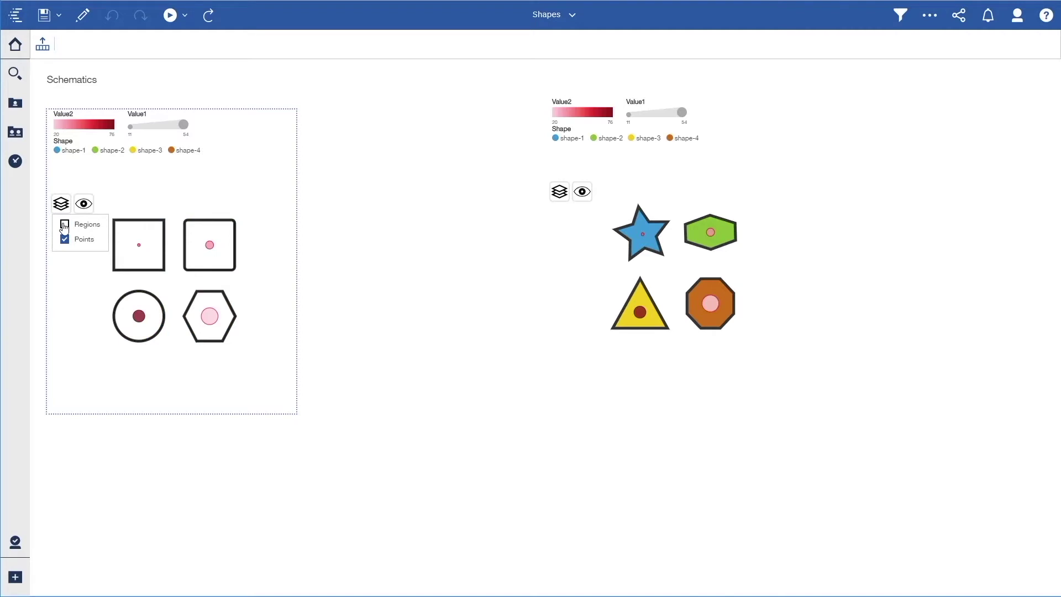
left_click(64, 226)
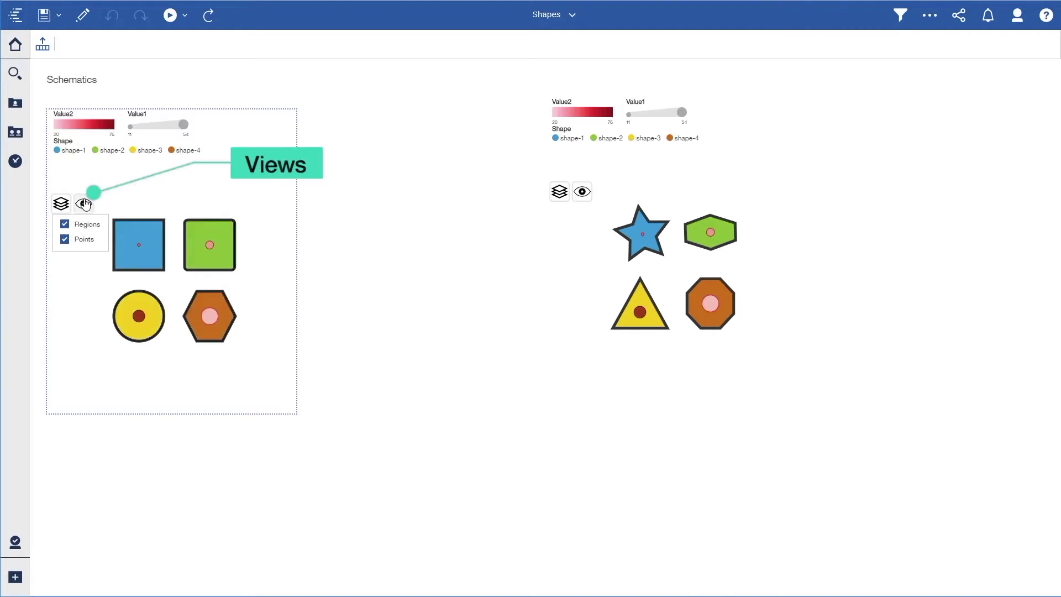
- Hide and re-show the left chart's Top Shapes and Bottom Shapes views
left_click(84, 204)
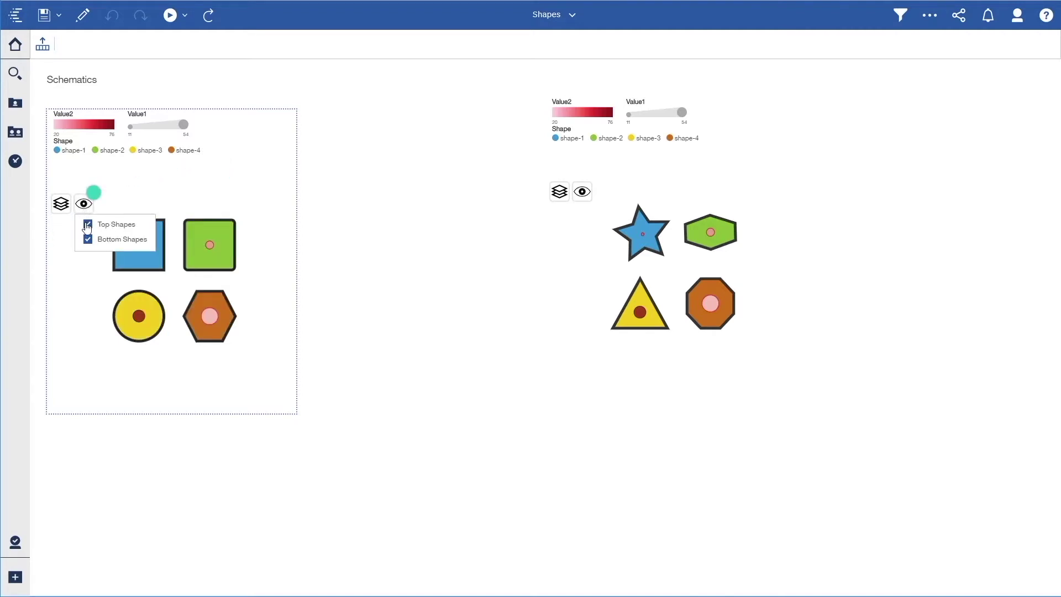
left_click(87, 224)
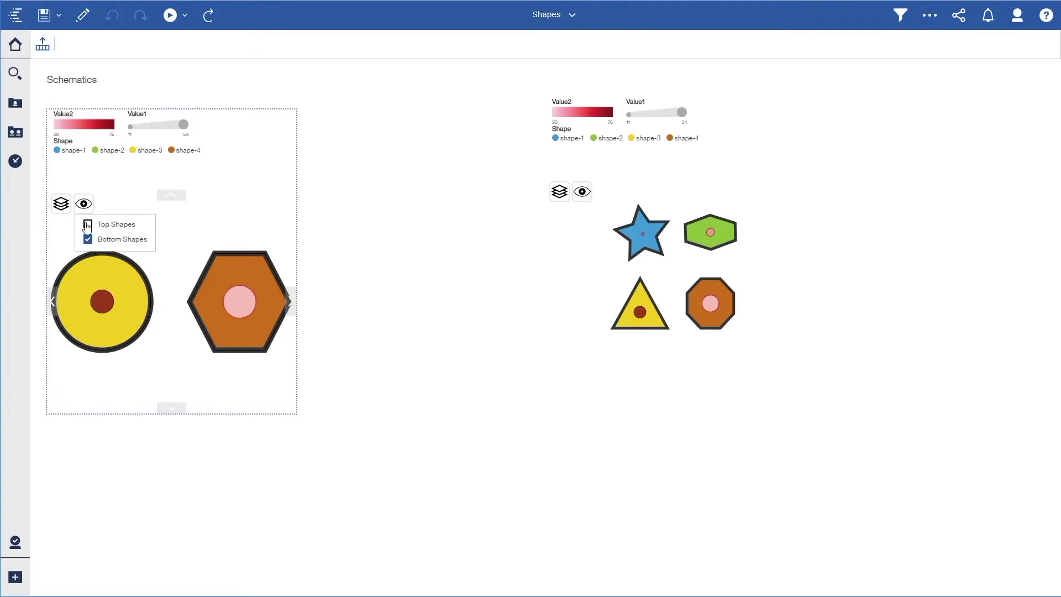
left_click(87, 224)
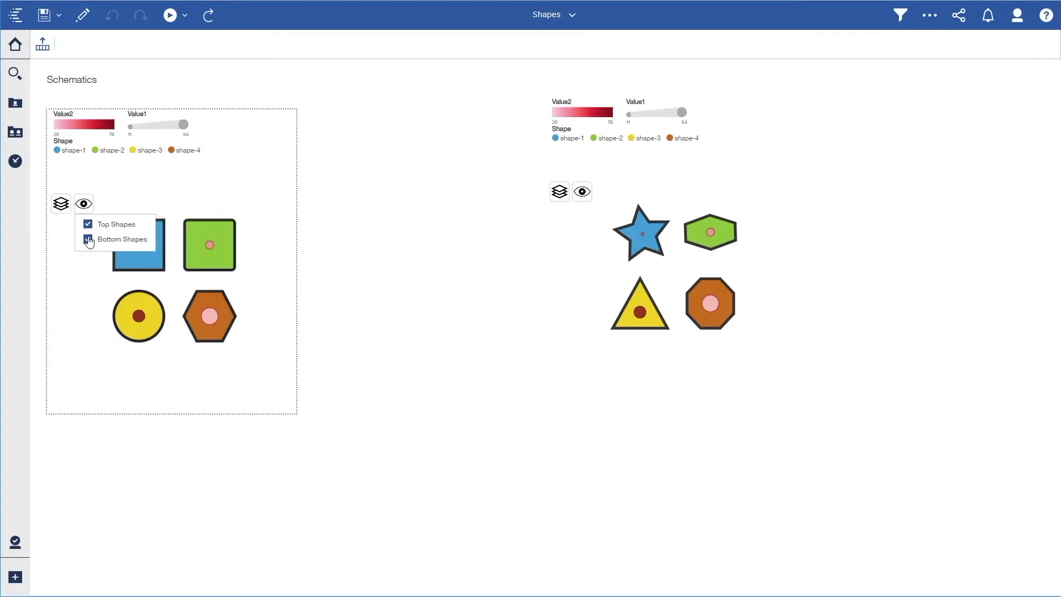
left_click(88, 239)
left_click(88, 240)
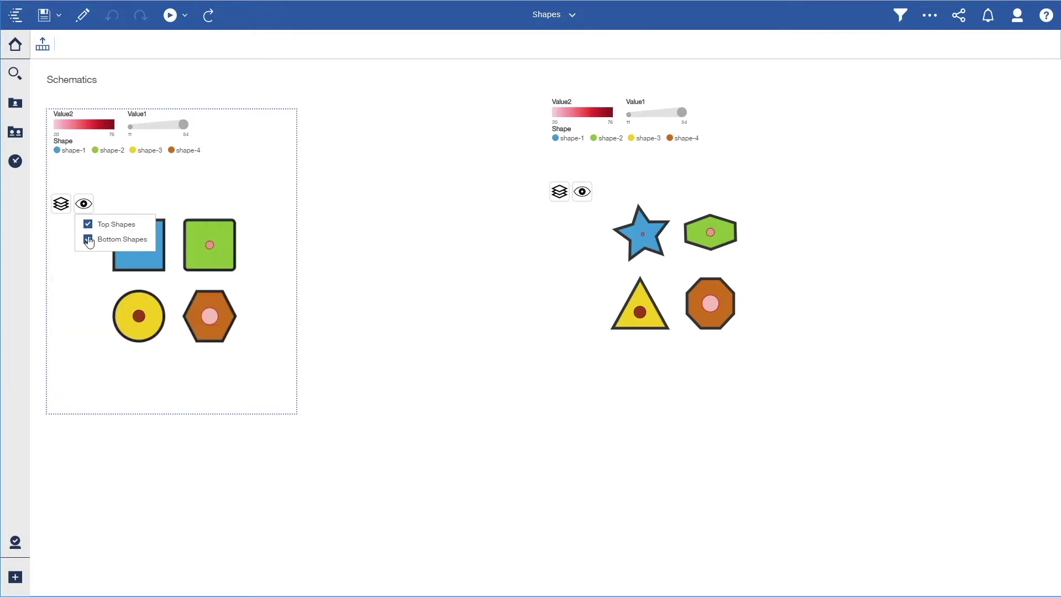
left_click(81, 209)
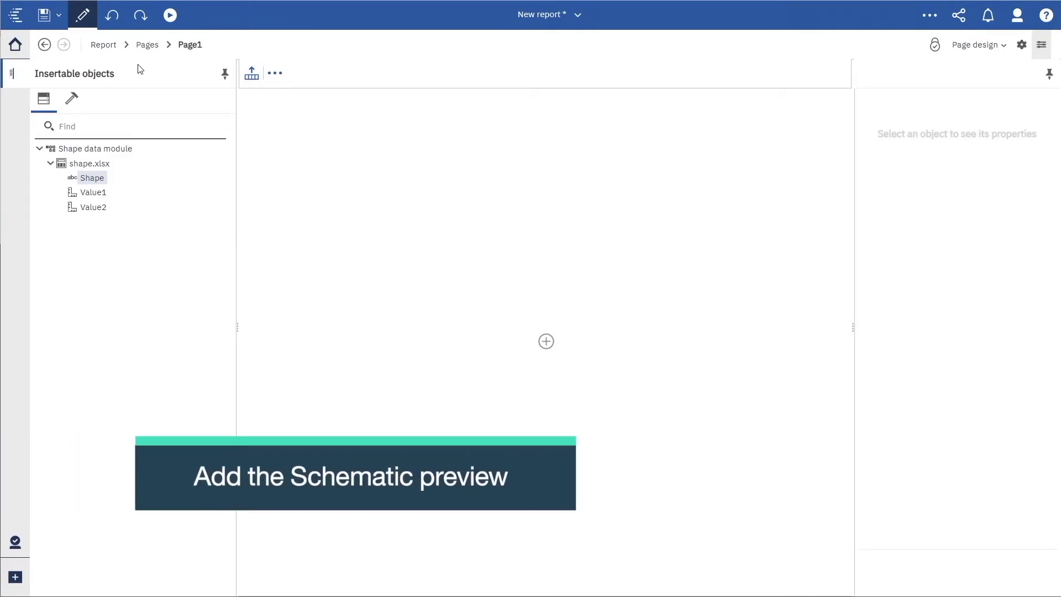
- Drag a Schematic preview from the Toolbox's ADVANCED group onto Page1
left_click(72, 99)
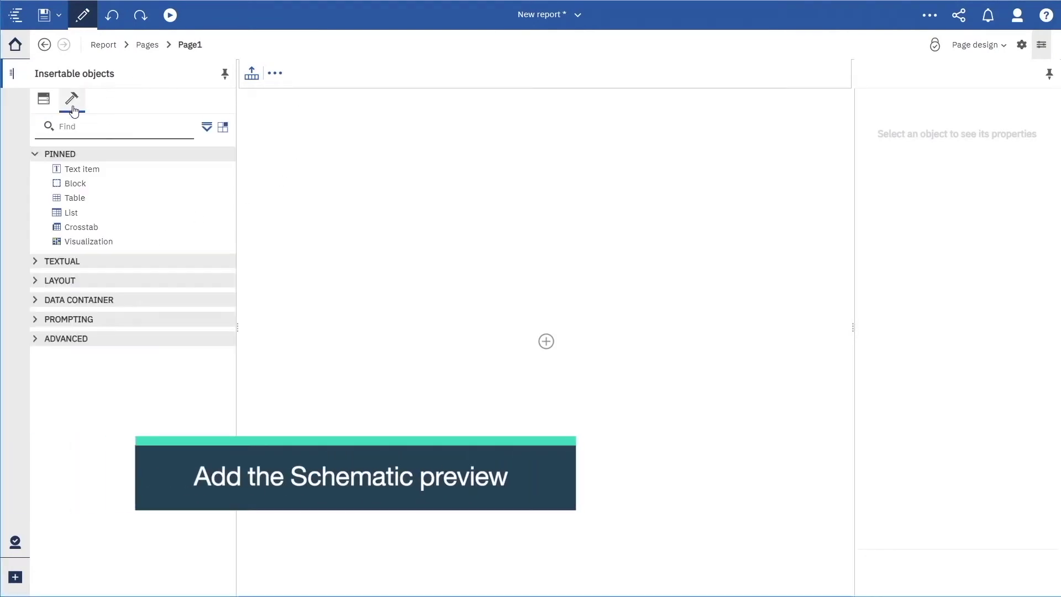
left_click(34, 339)
left_click_drag(102, 382, 431, 366)
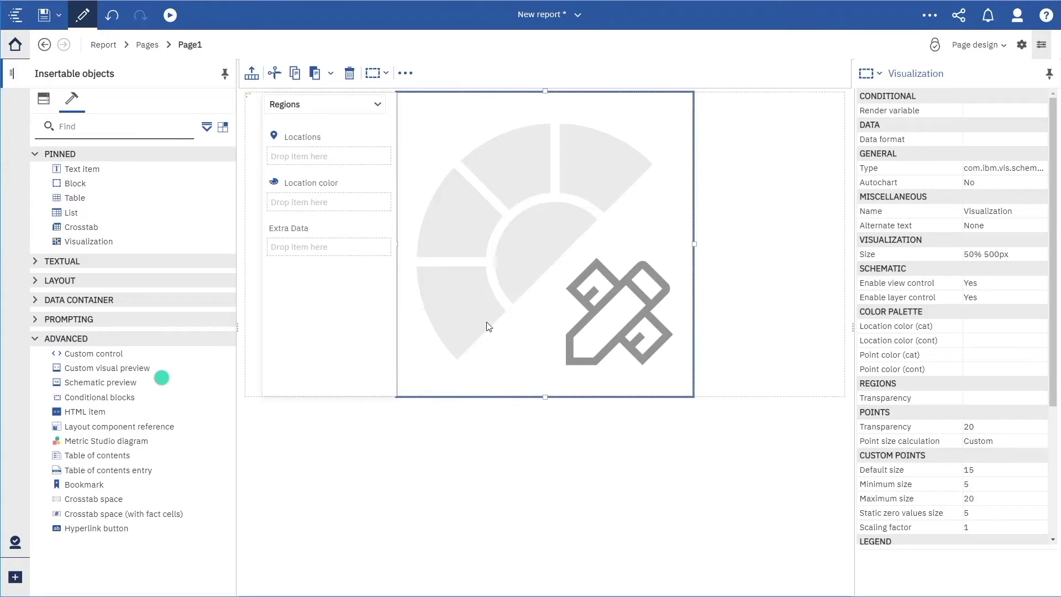
- Switch the page to Preview and bind Shape to region Locations and Location color
left_click(974, 45)
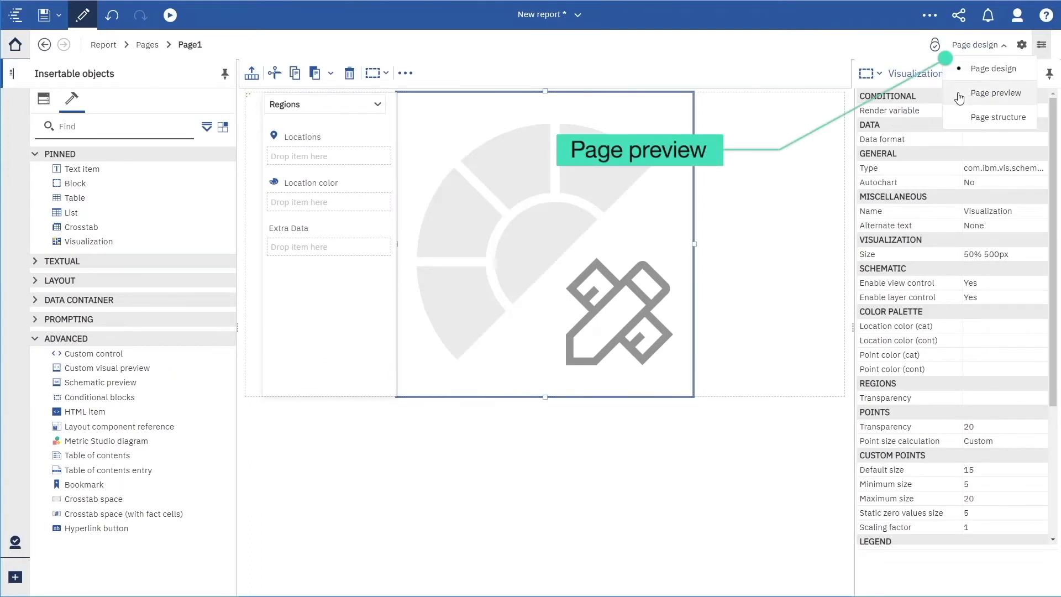
left_click(960, 92)
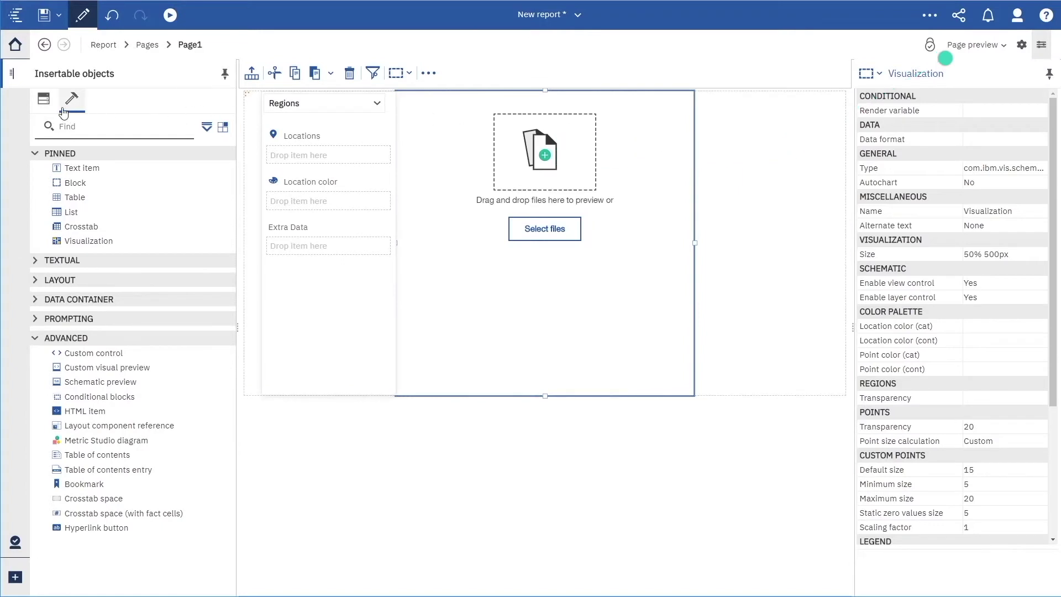
left_click(52, 107)
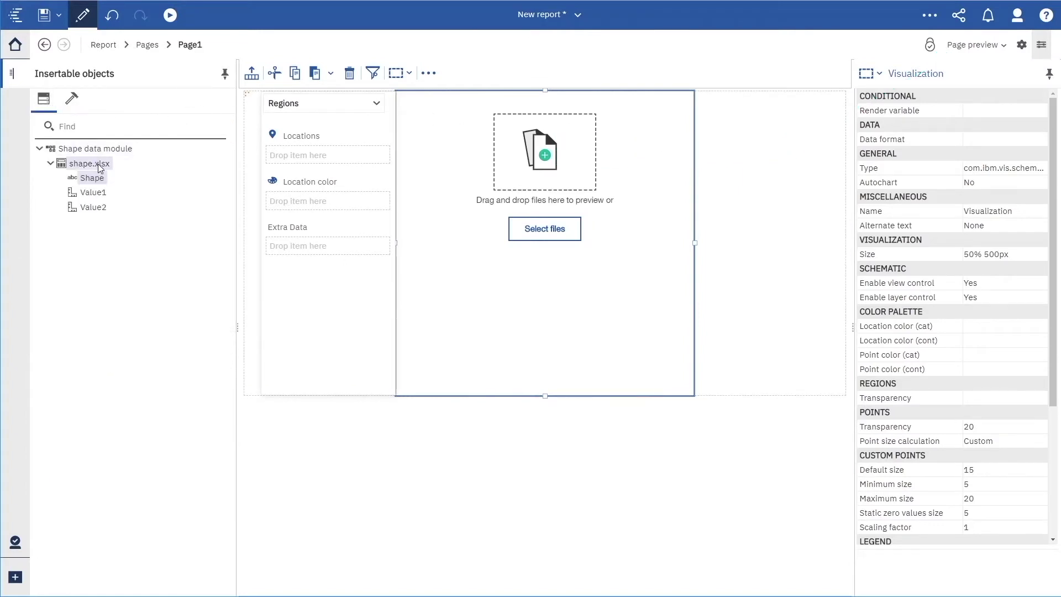
left_click_drag(94, 178, 301, 156)
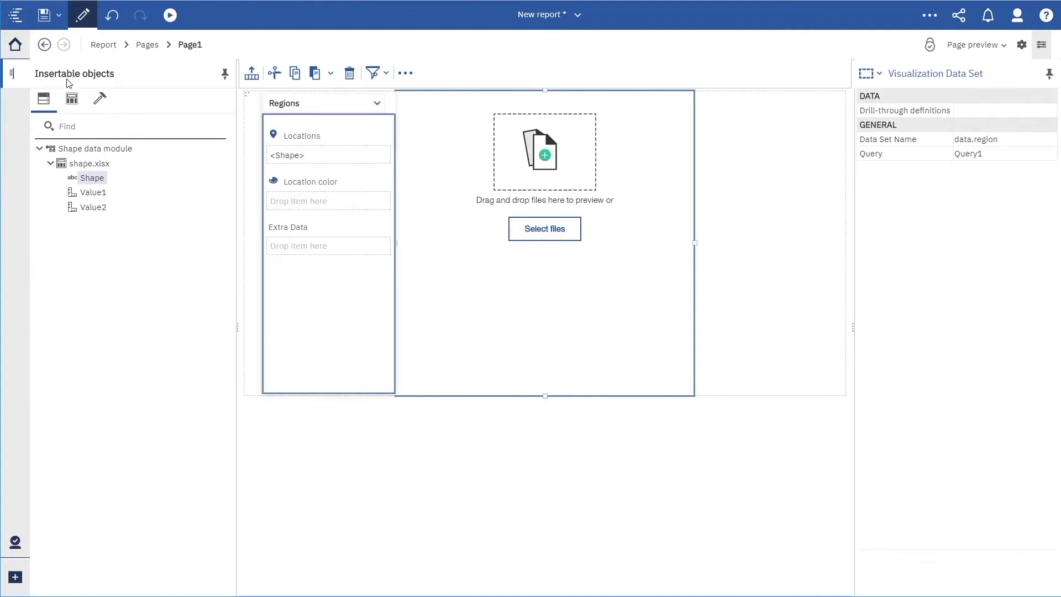
left_click(72, 100)
left_click_drag(80, 145, 301, 203)
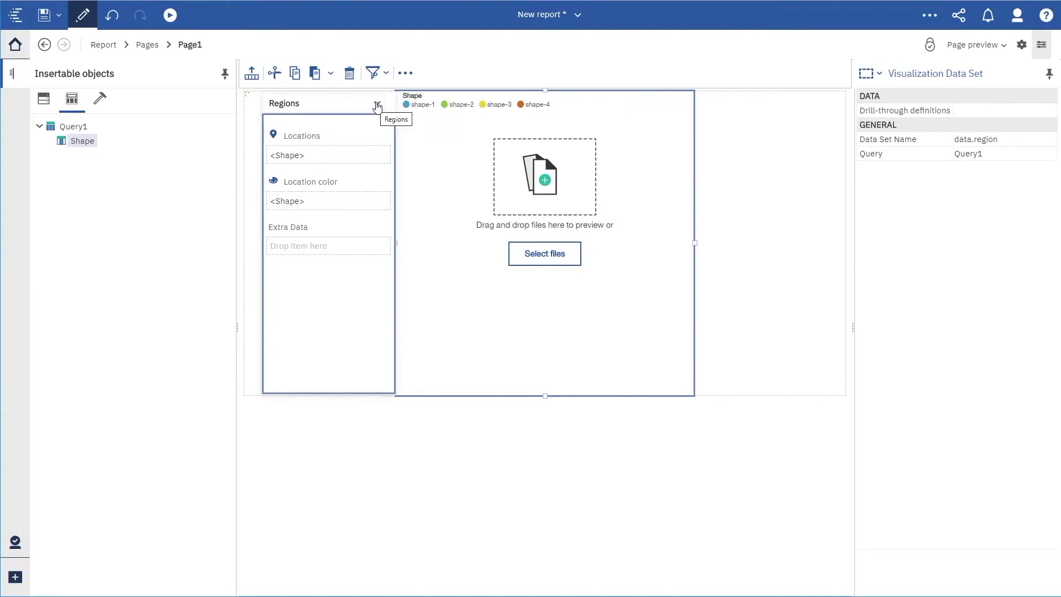
- Switch to Points and bind Shape to Locations, Value1 to Point size, Value2 to Point color
left_click(376, 104)
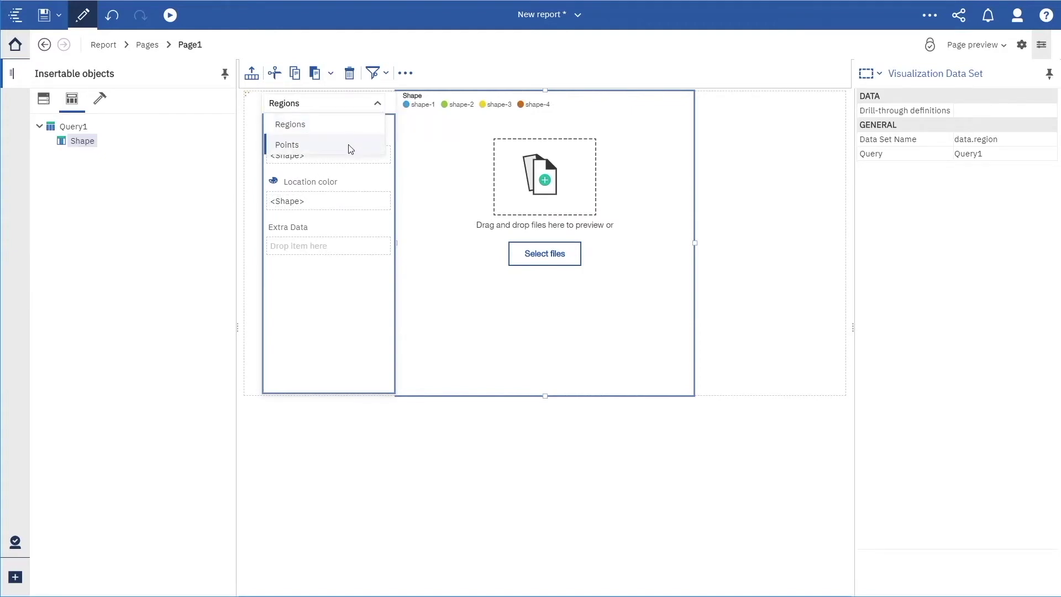
left_click(350, 148)
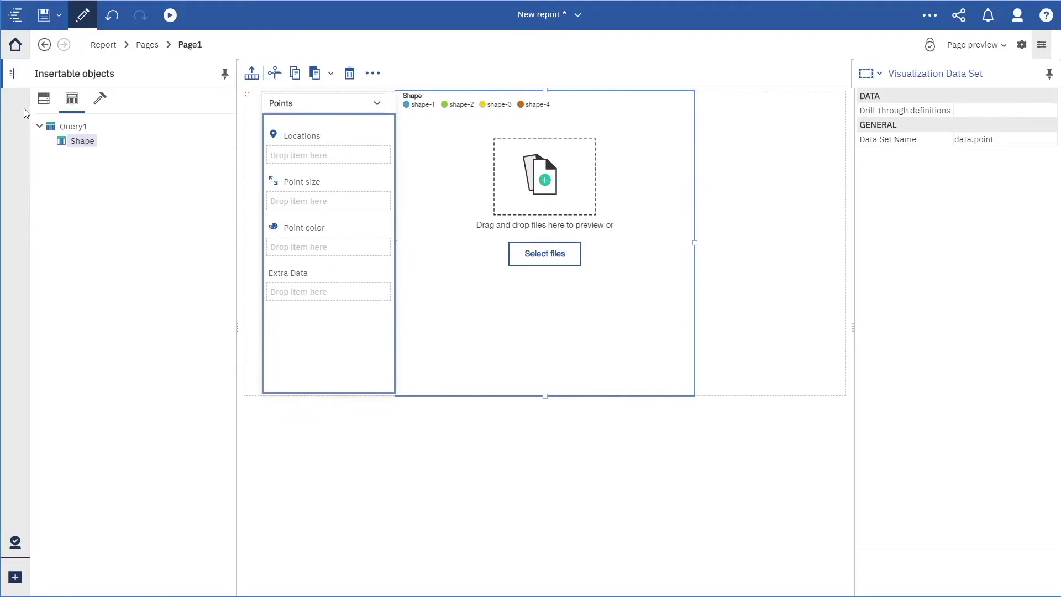
left_click(43, 98)
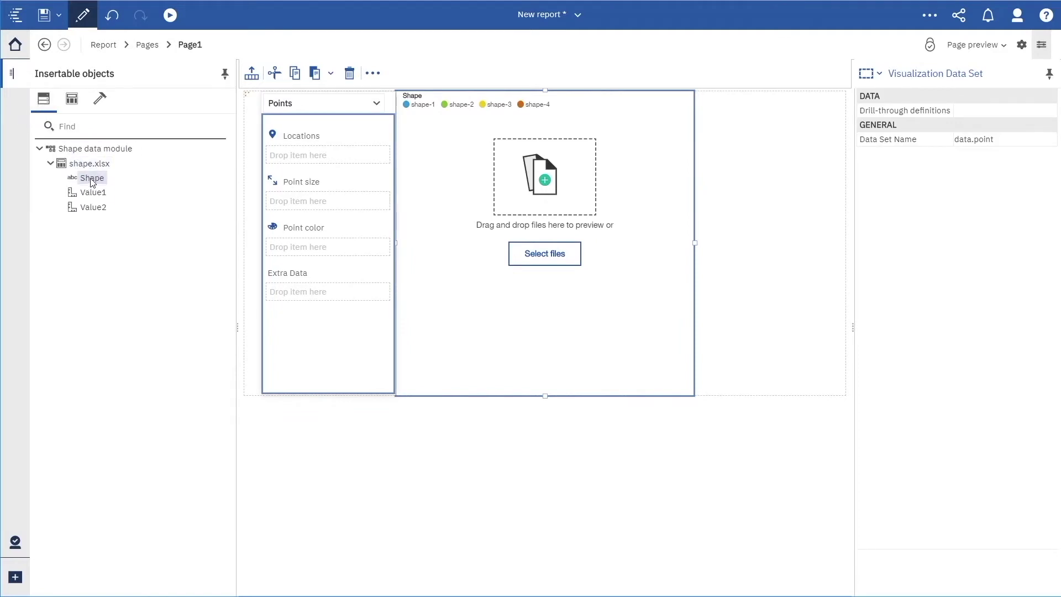
left_click_drag(92, 183, 274, 163)
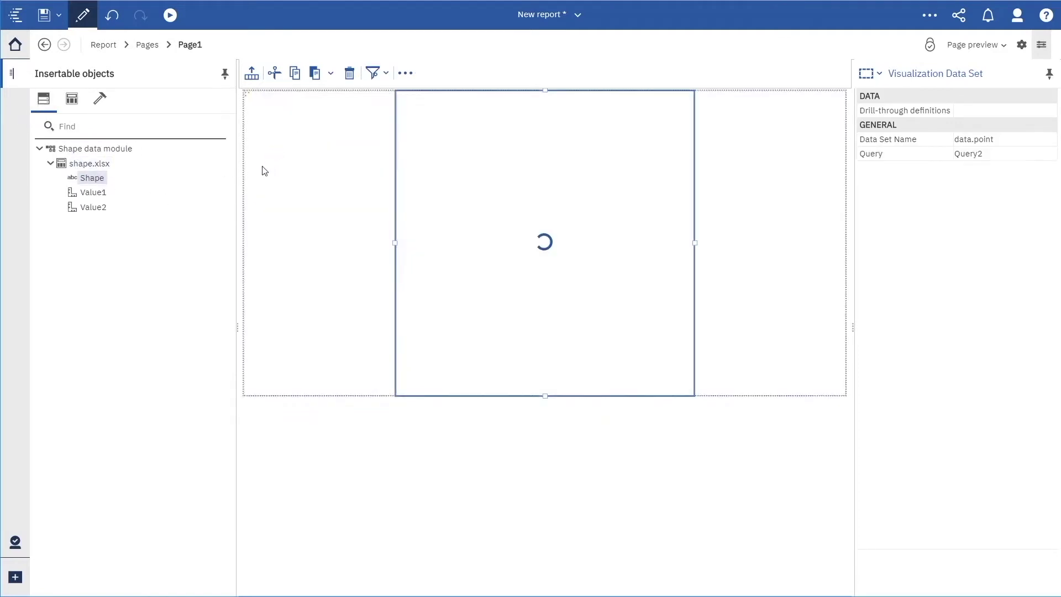
left_click_drag(91, 192, 303, 201)
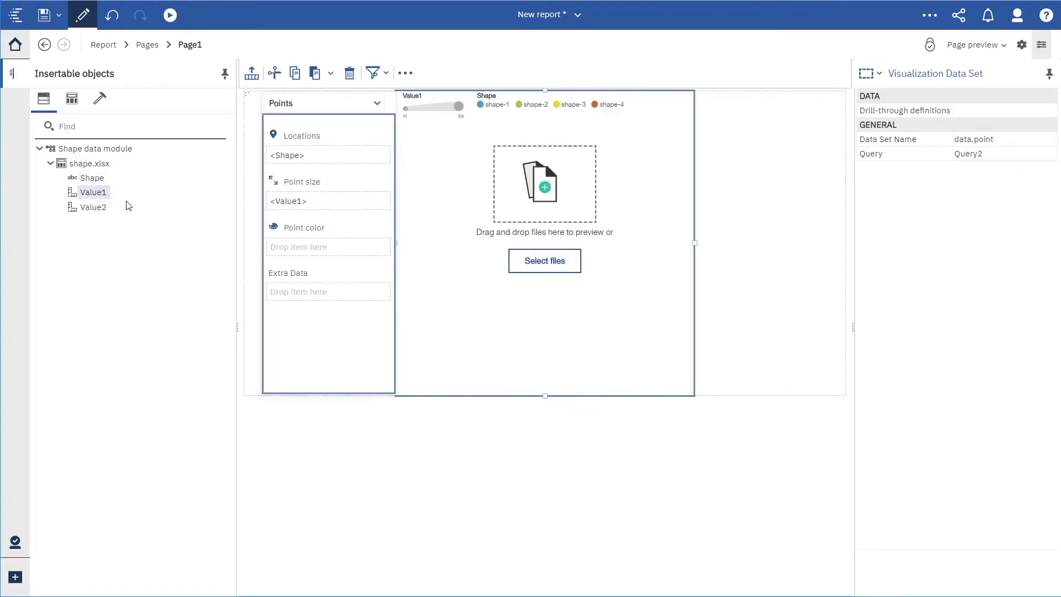
left_click_drag(95, 208, 277, 244)
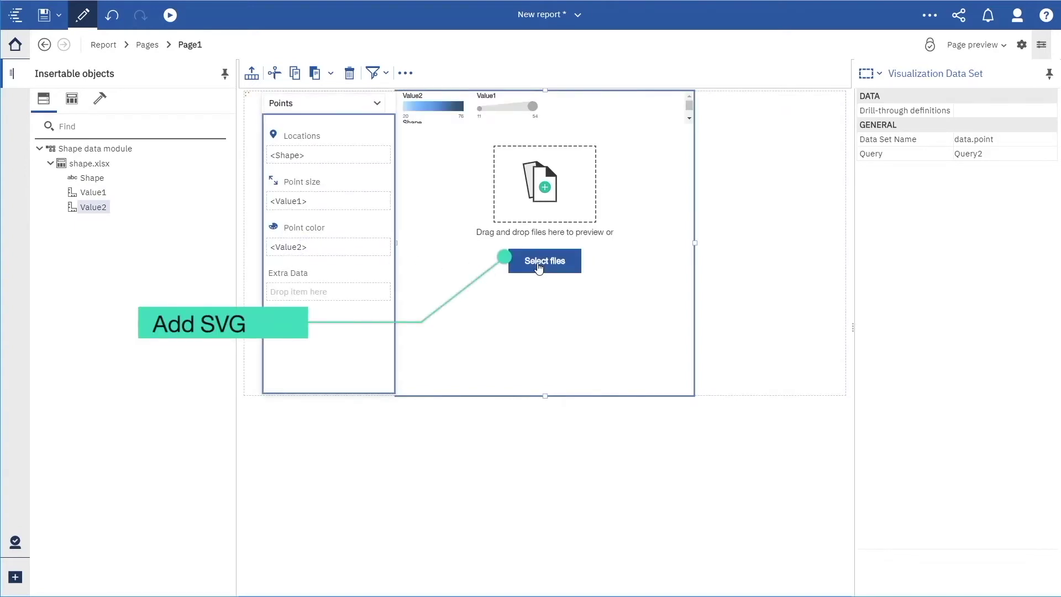
- Select both shapes.svg and shapes2.svg and load them into the schematic preview
left_click(538, 265)
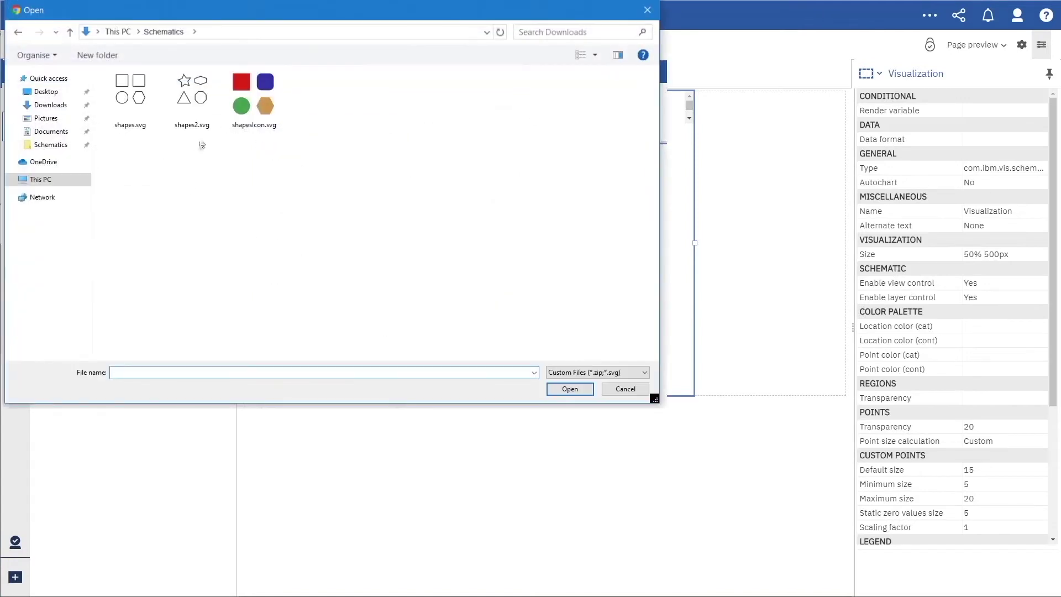
left_click(143, 115)
left_click(200, 118, "ctrl")
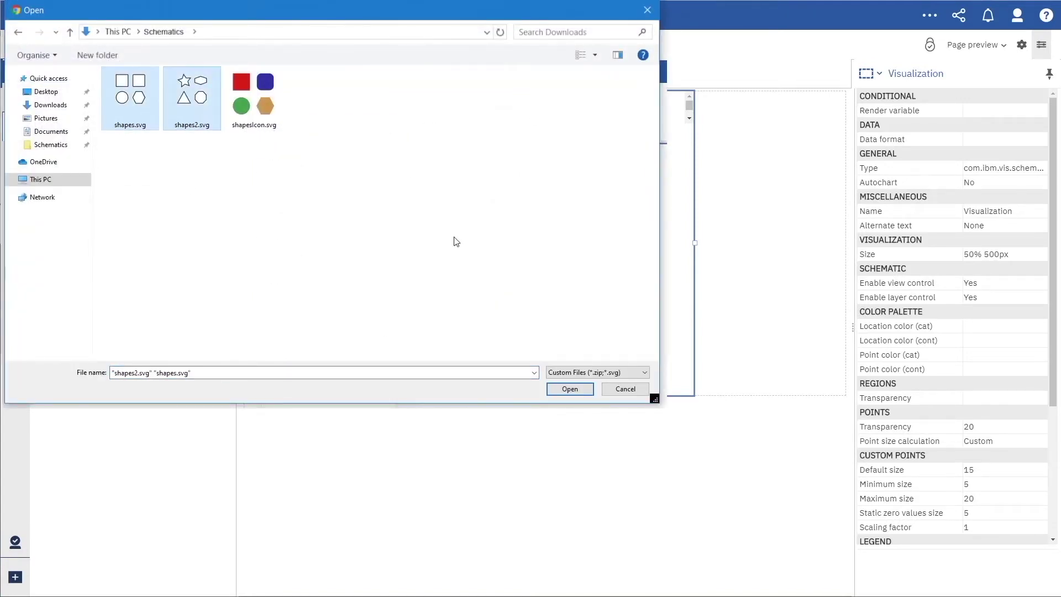
left_click(569, 388)
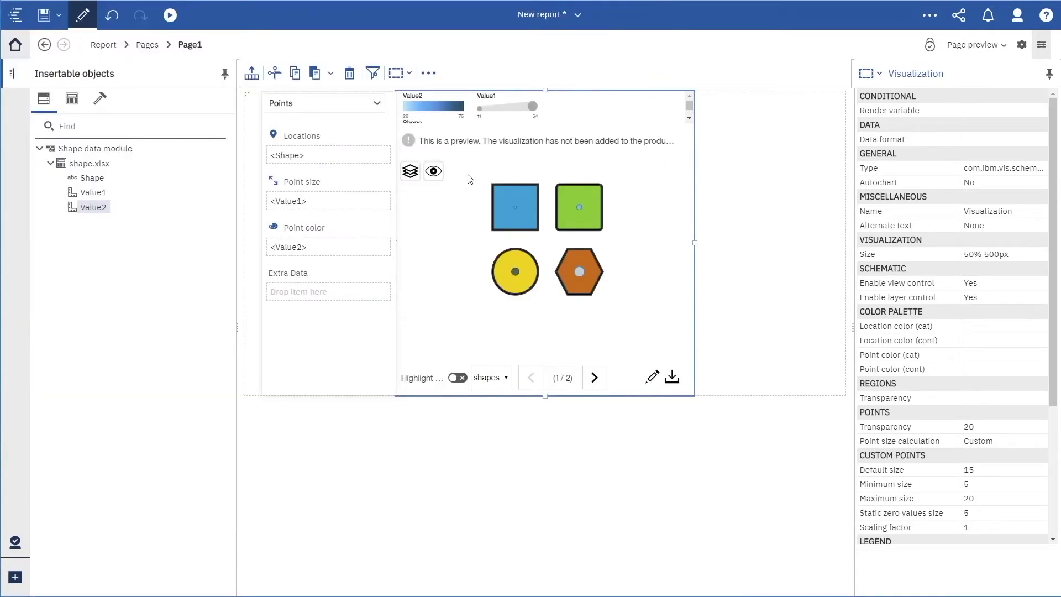
- Switch the preview to shapes2's star, hexagon, triangle, octagon layout, then back to shapes
left_click(504, 380)
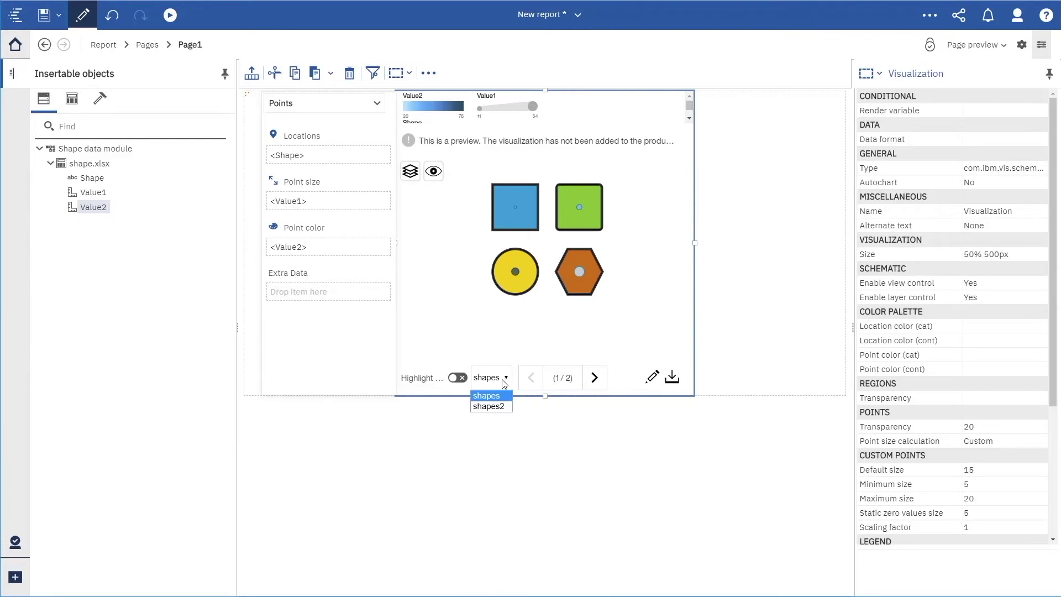
left_click(489, 408)
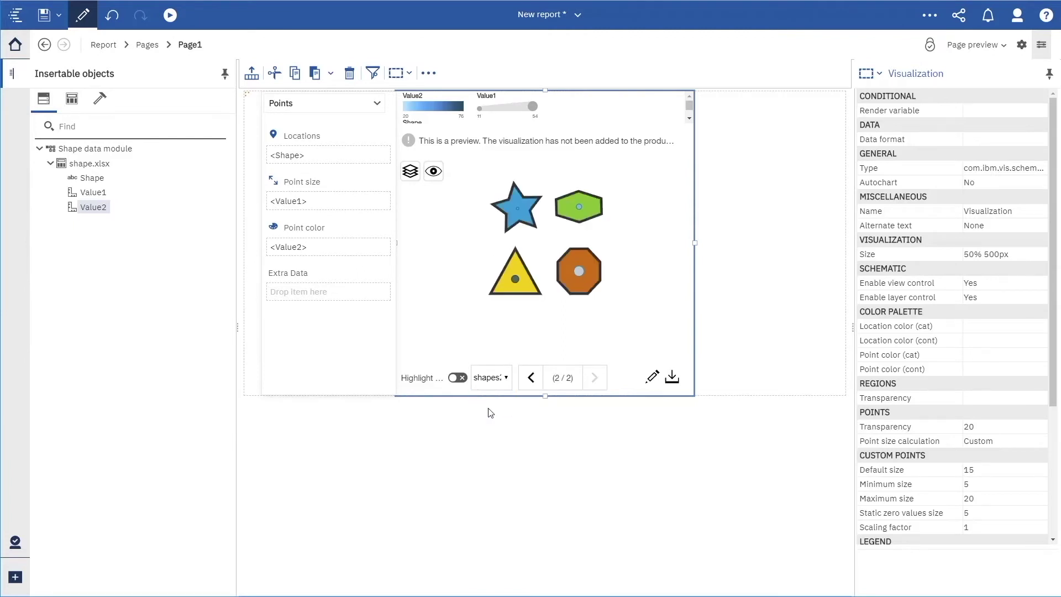
left_click(530, 380)
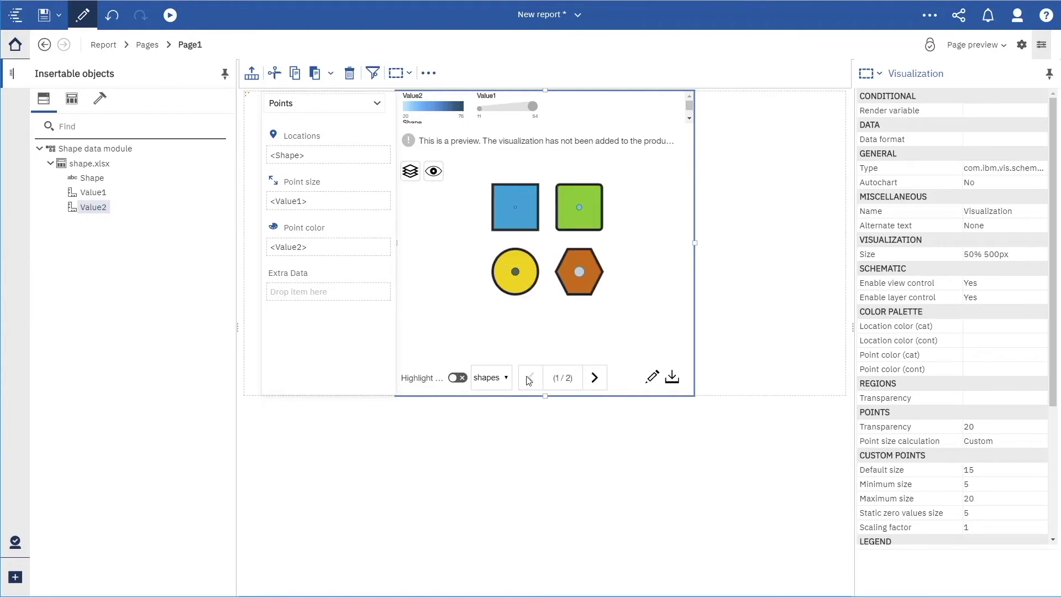
- Check the preview's layer and view options, then open the schematic package editor
left_click(409, 172)
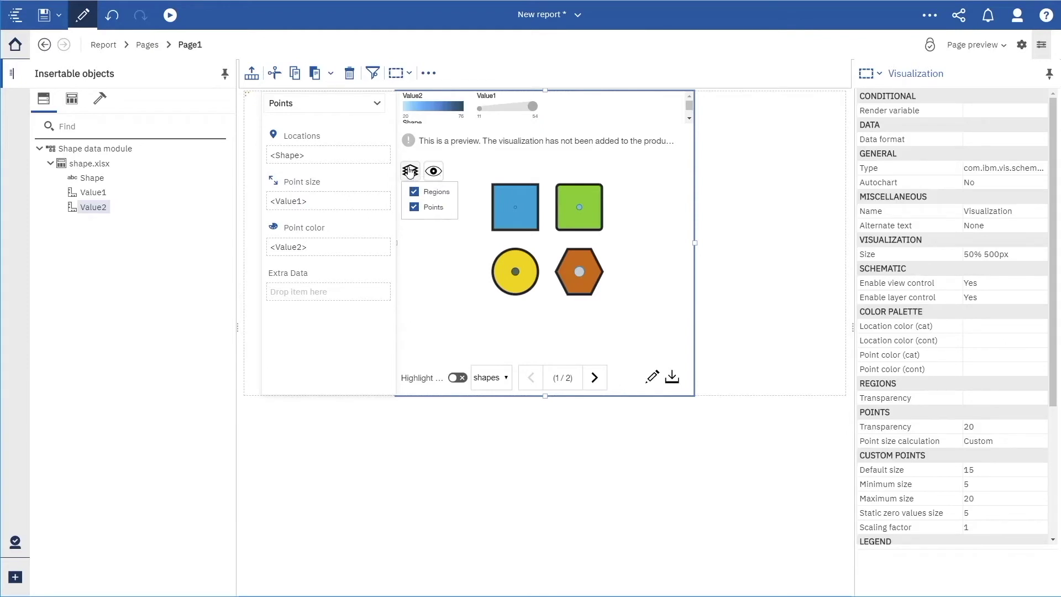
left_click(409, 172)
left_click(436, 173)
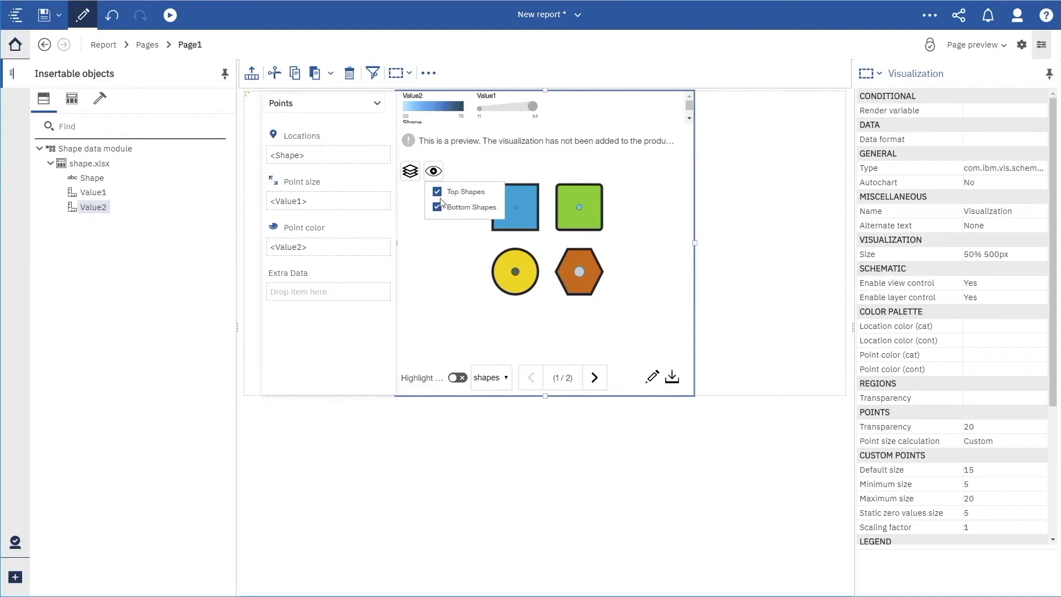
left_click(433, 173)
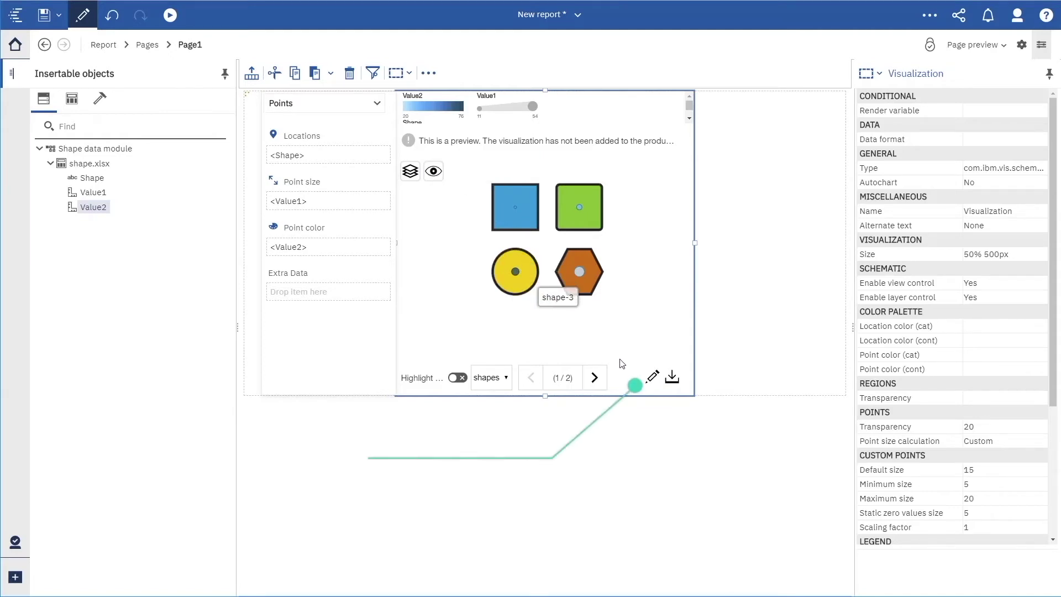
left_click(651, 380)
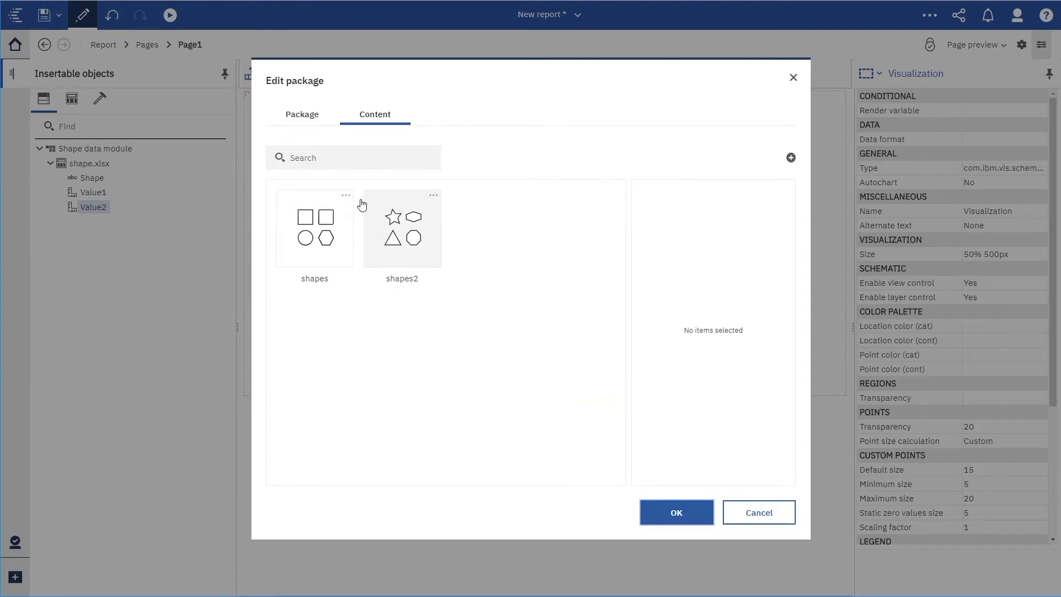
- Rename the package to Shapes and paste in its prepared description
left_click(300, 116)
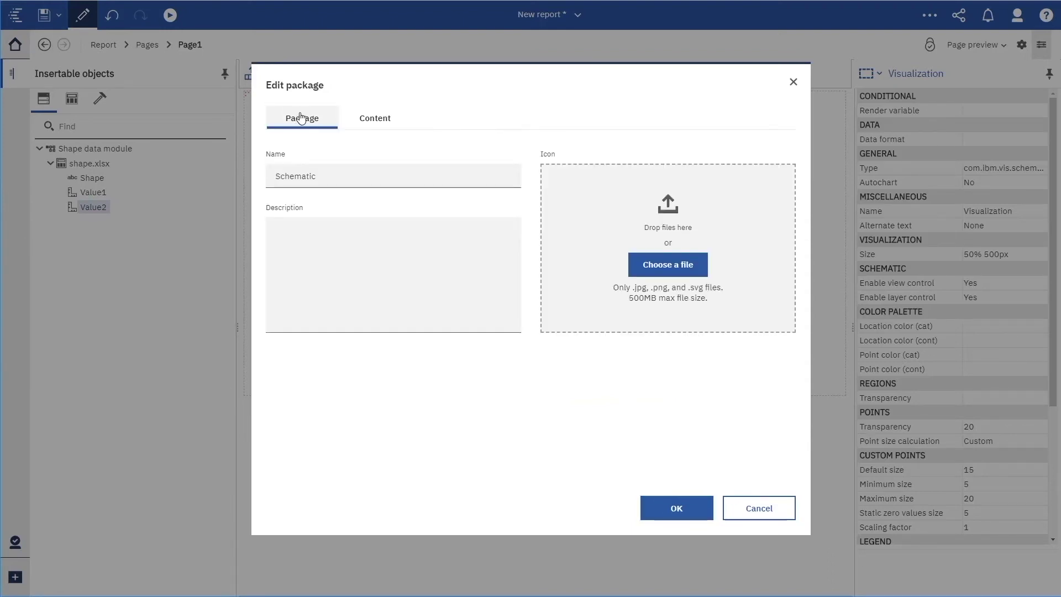
double_click(319, 181)
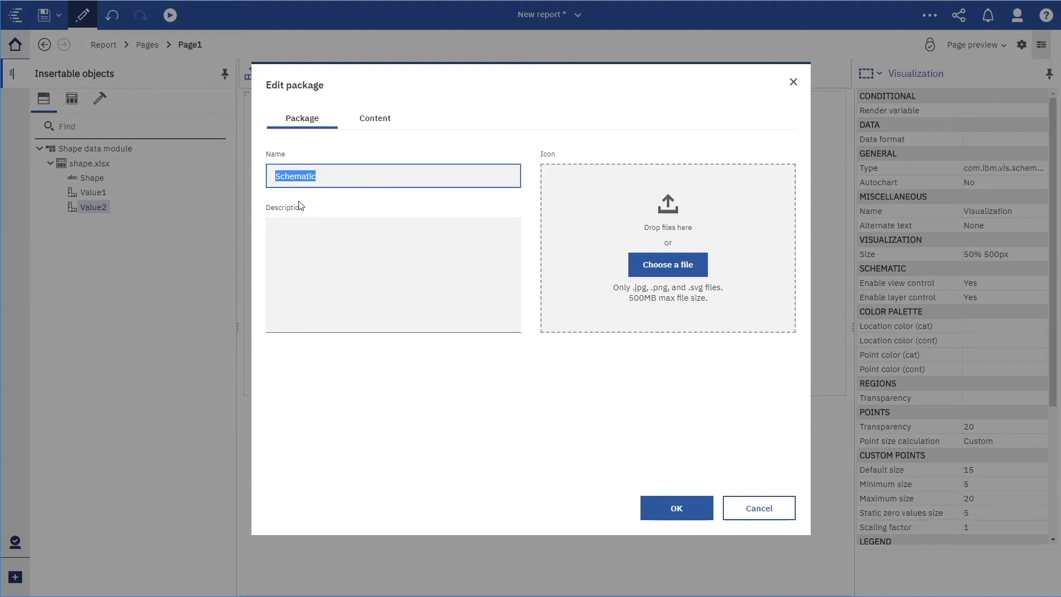
type("Shapes")
left_click(339, 227)
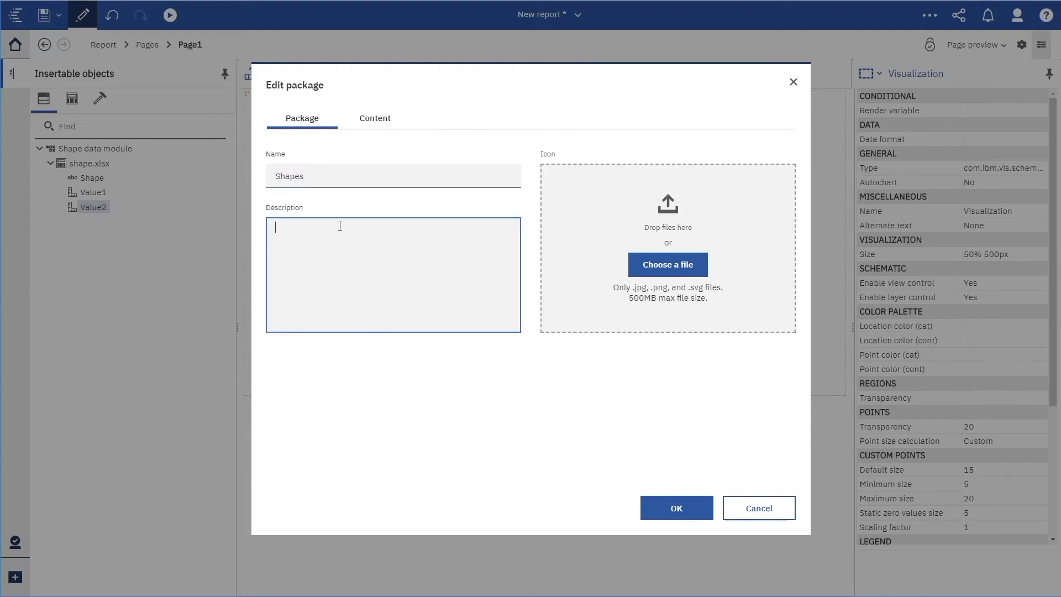
type("This schematic package contains two SVG files with 4 different shapes in each SVG file.")
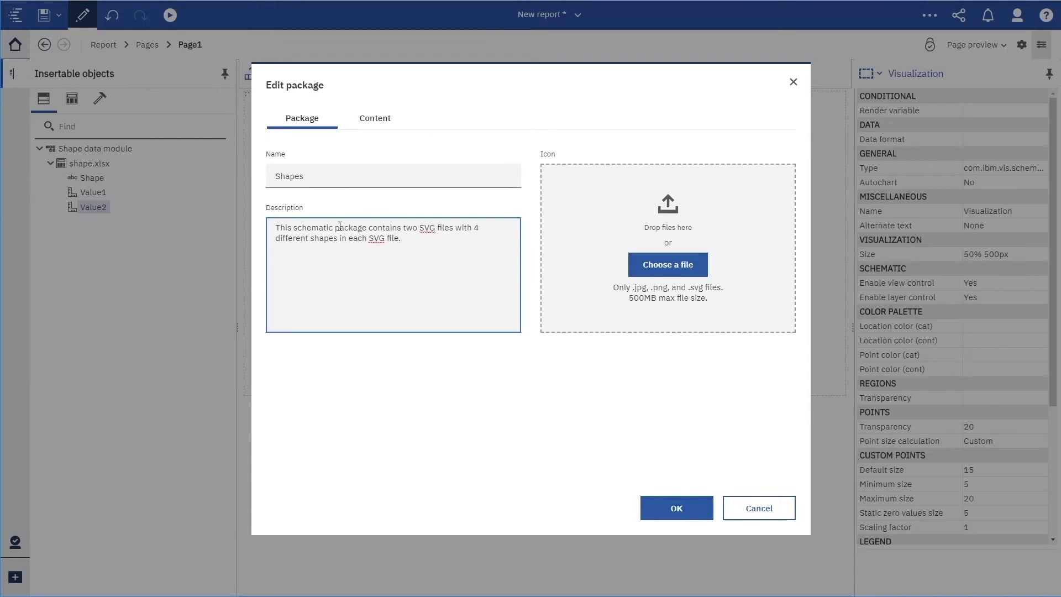
- Set shapesIcon.svg as the package icon and save the package changes
left_click(645, 265)
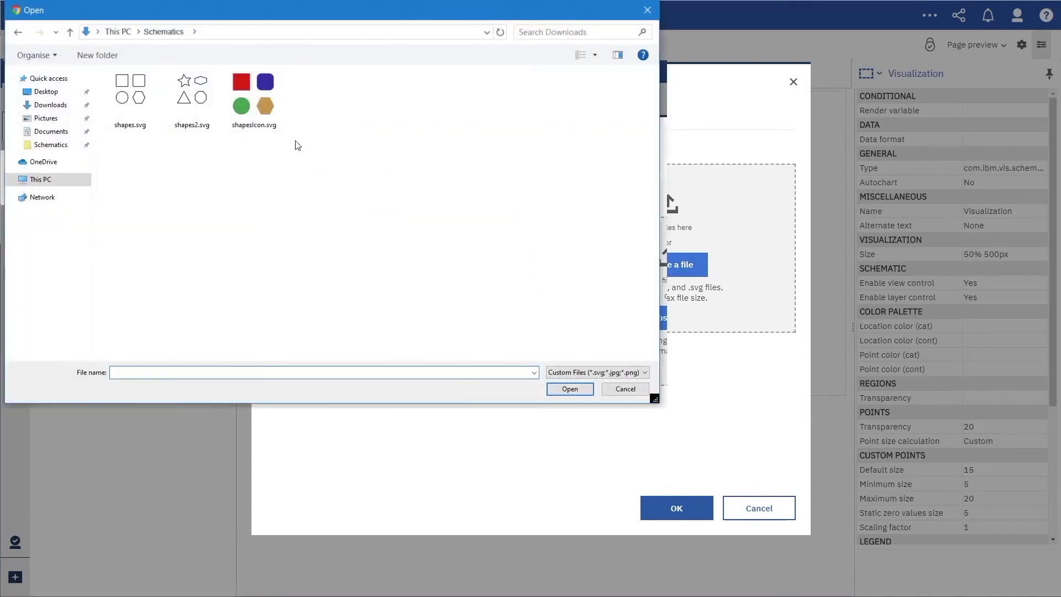
left_click(233, 97)
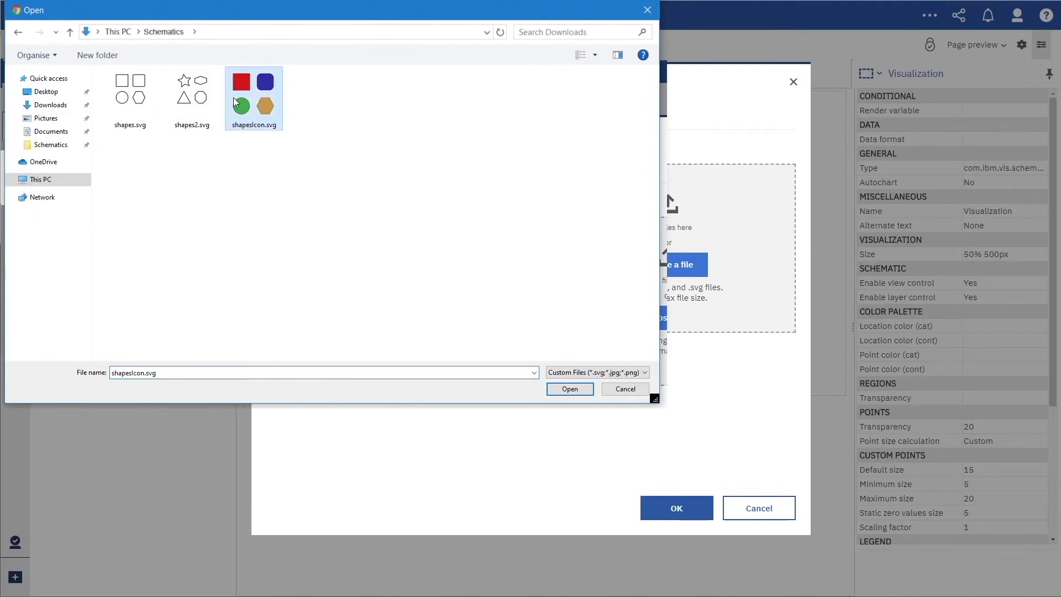
left_click(557, 392)
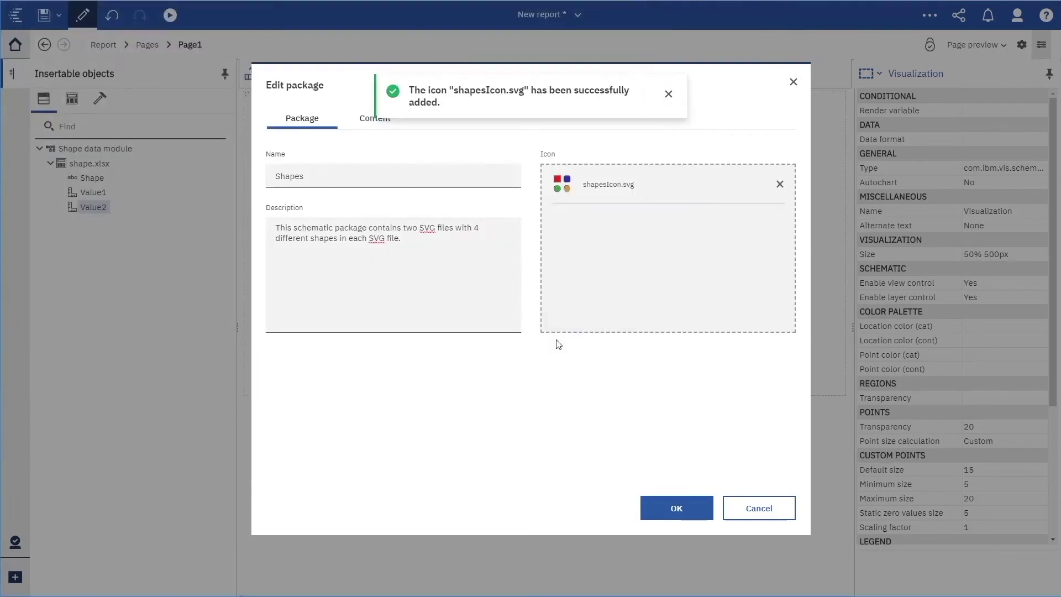
left_click(677, 511)
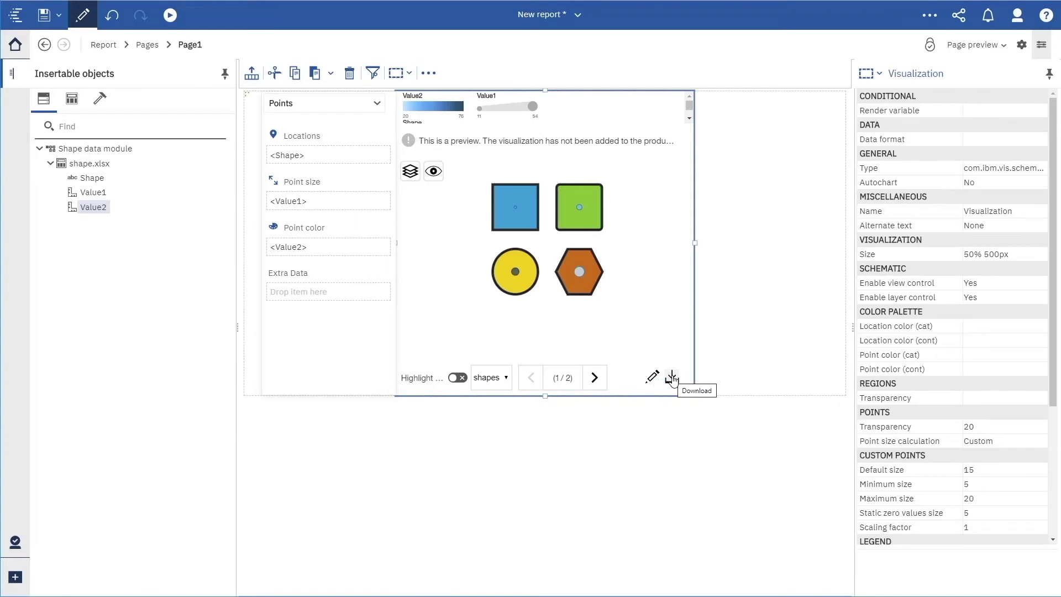
- Download the schematic package as a zip file
left_click(672, 378)
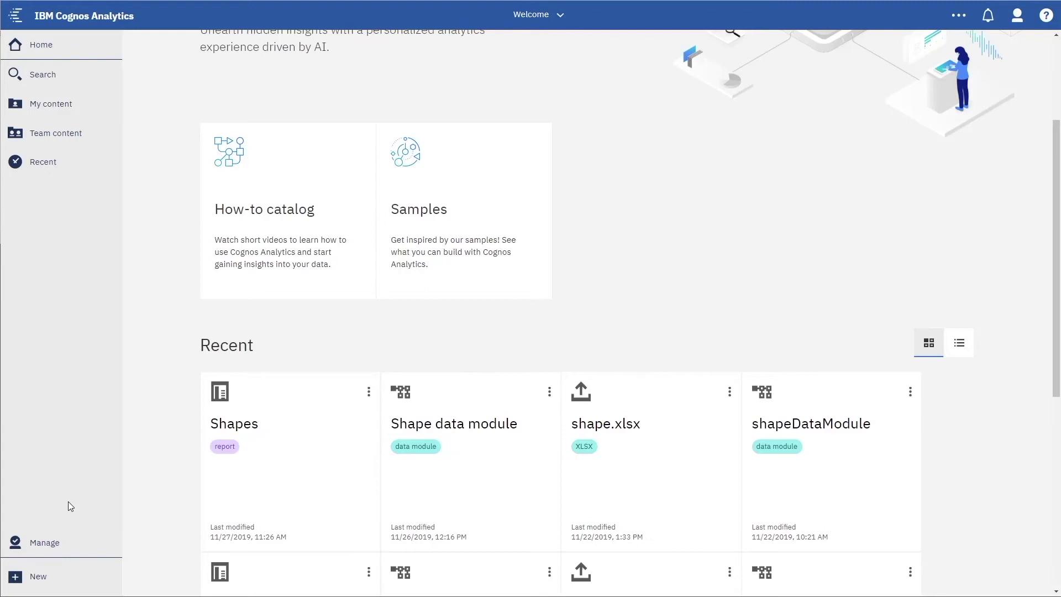
- Upload the schematic zip from Downloads under Manage > Customization > Custom Visuals
left_click(47, 543)
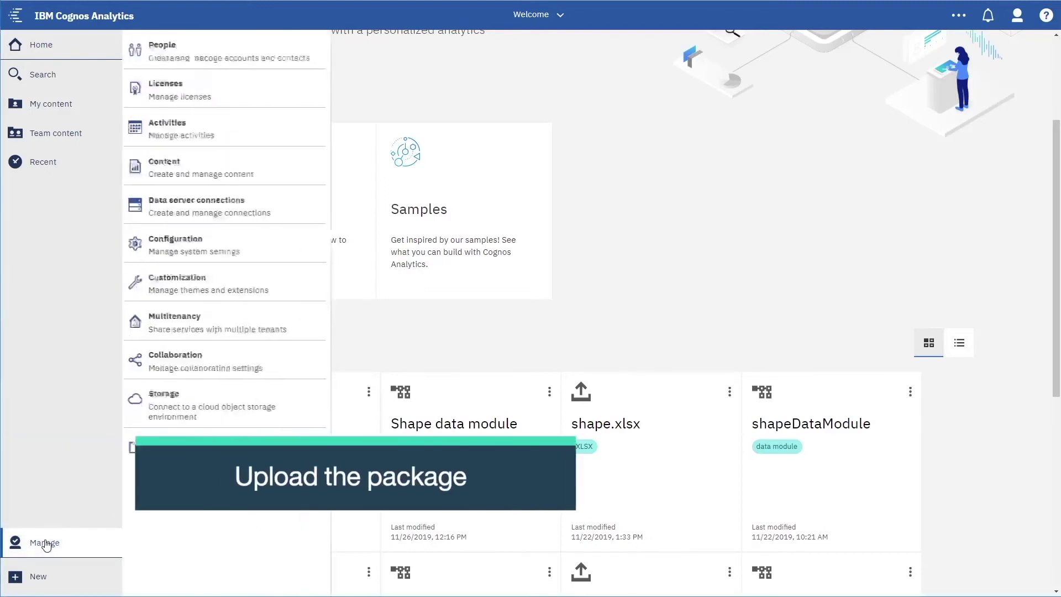
left_click(180, 280)
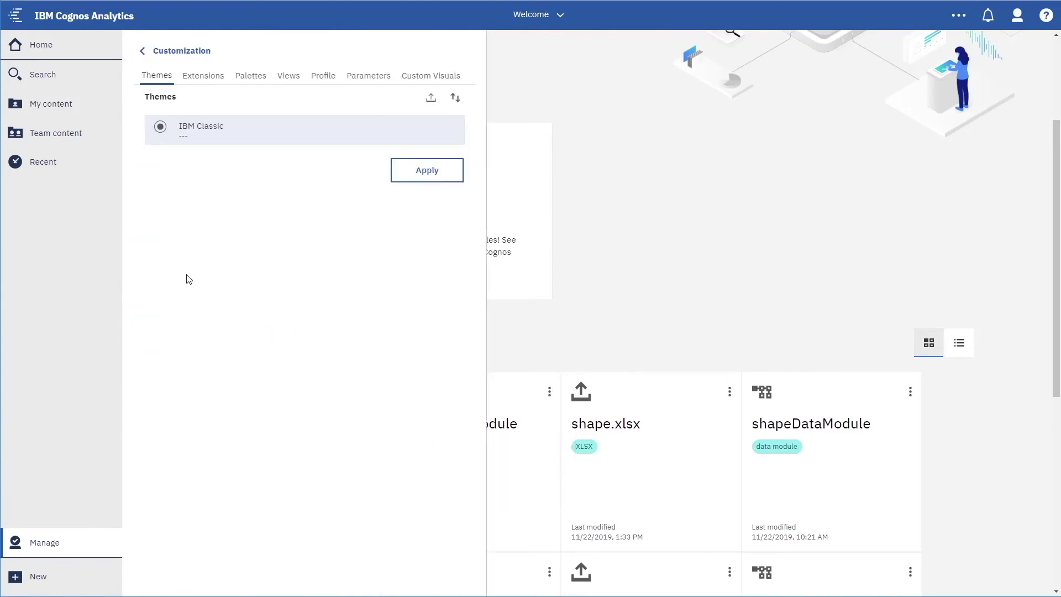
left_click(425, 77)
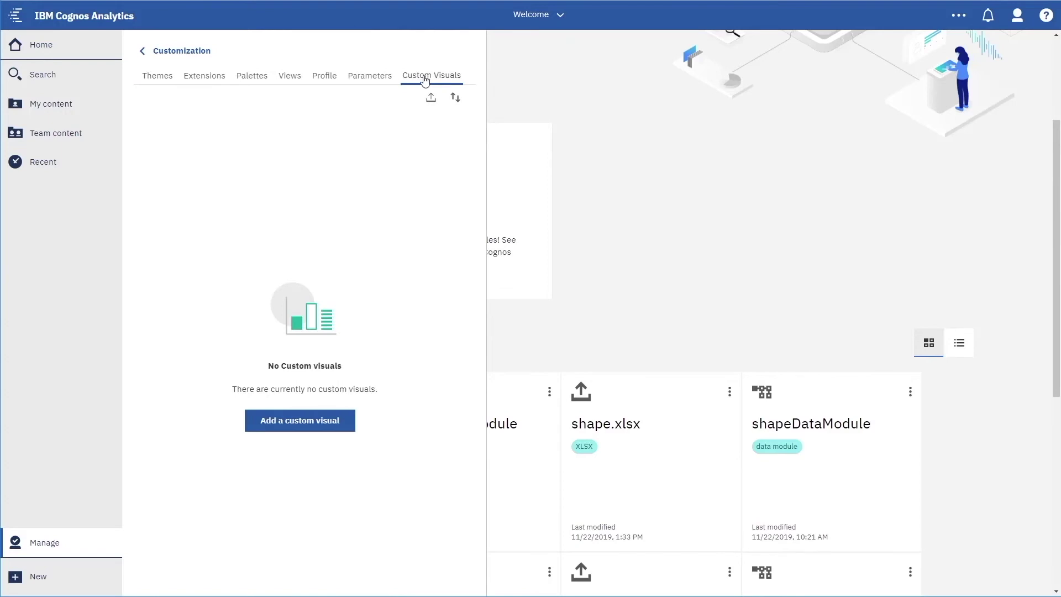
left_click(436, 105)
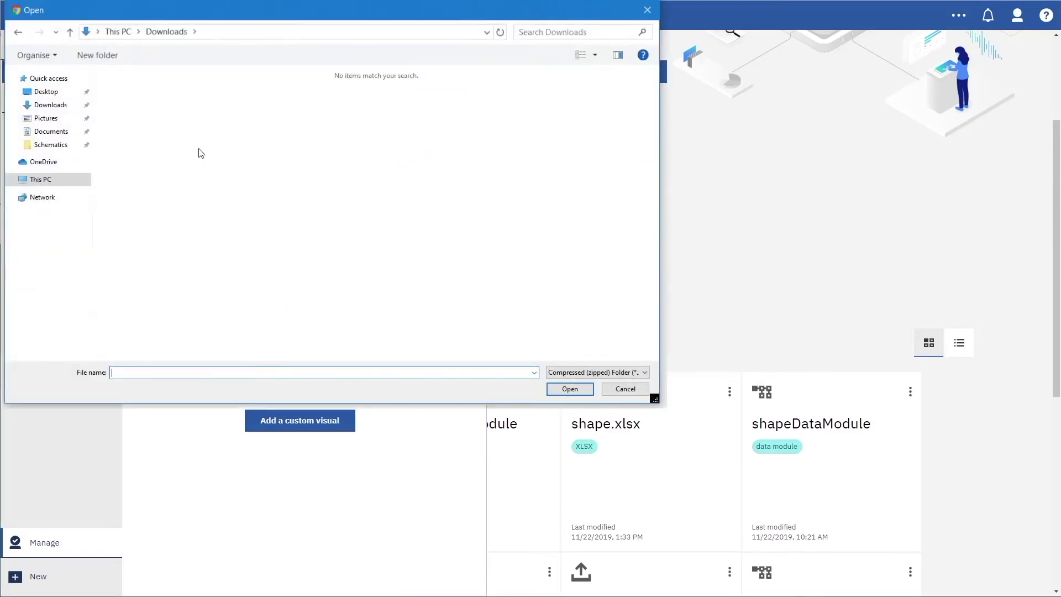
left_click(60, 110)
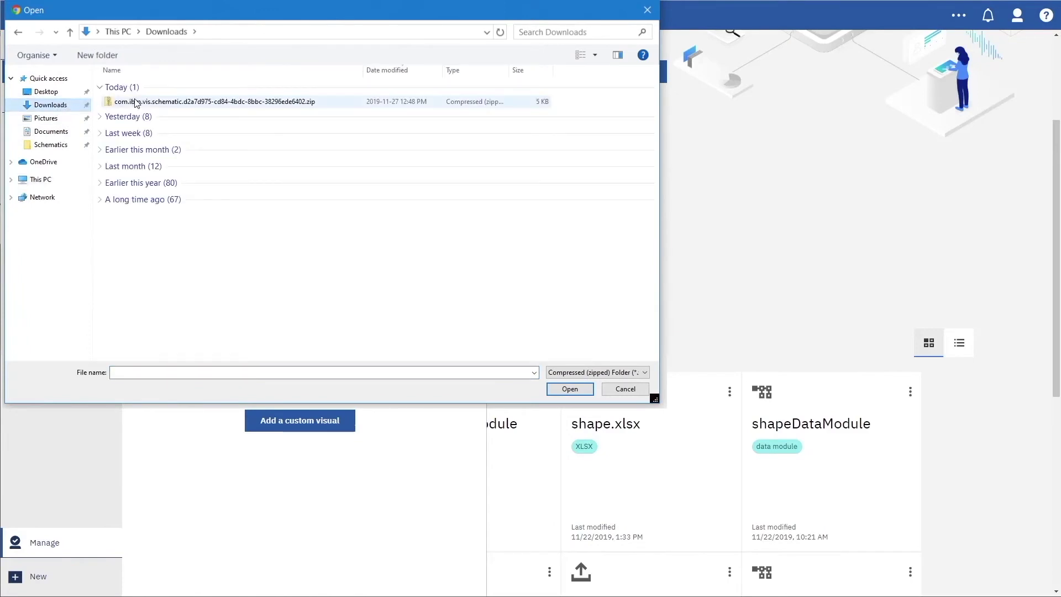
left_click(136, 103)
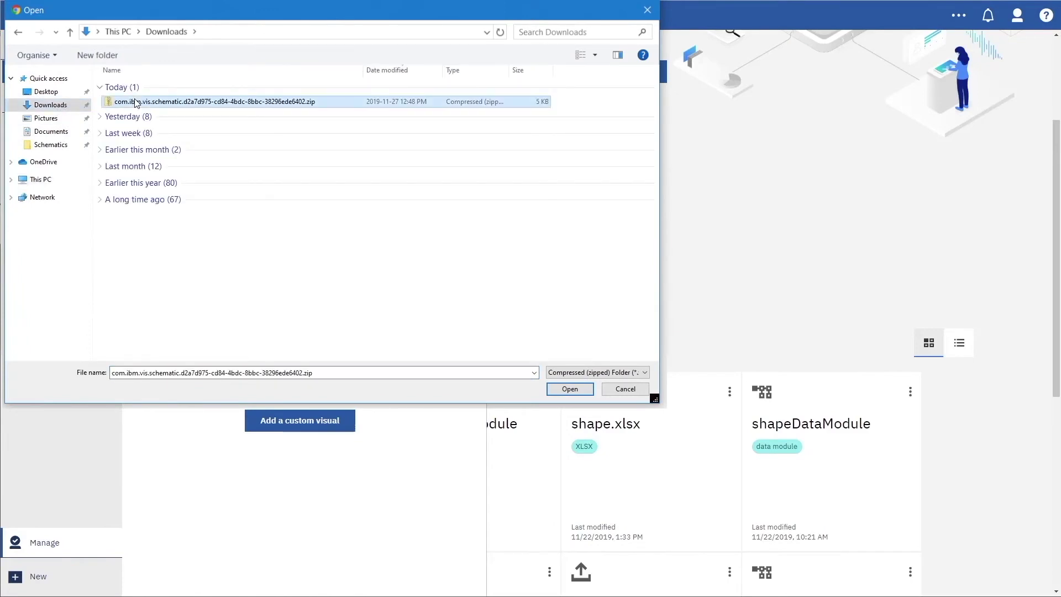
left_click(569, 389)
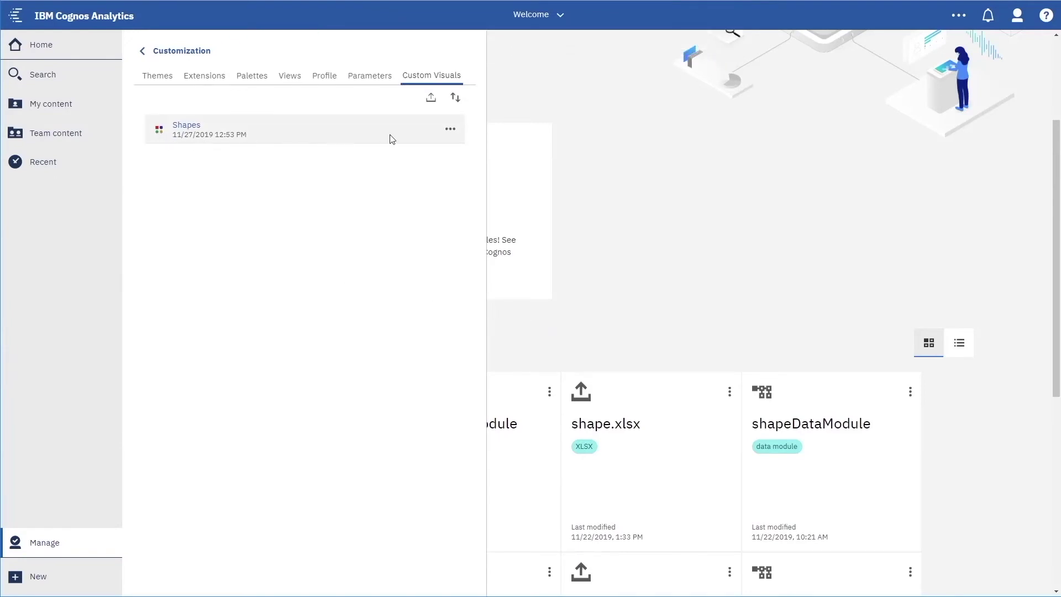
- Glance at the Shapes visual's actions, close Customization, and show the New content list
left_click(451, 133)
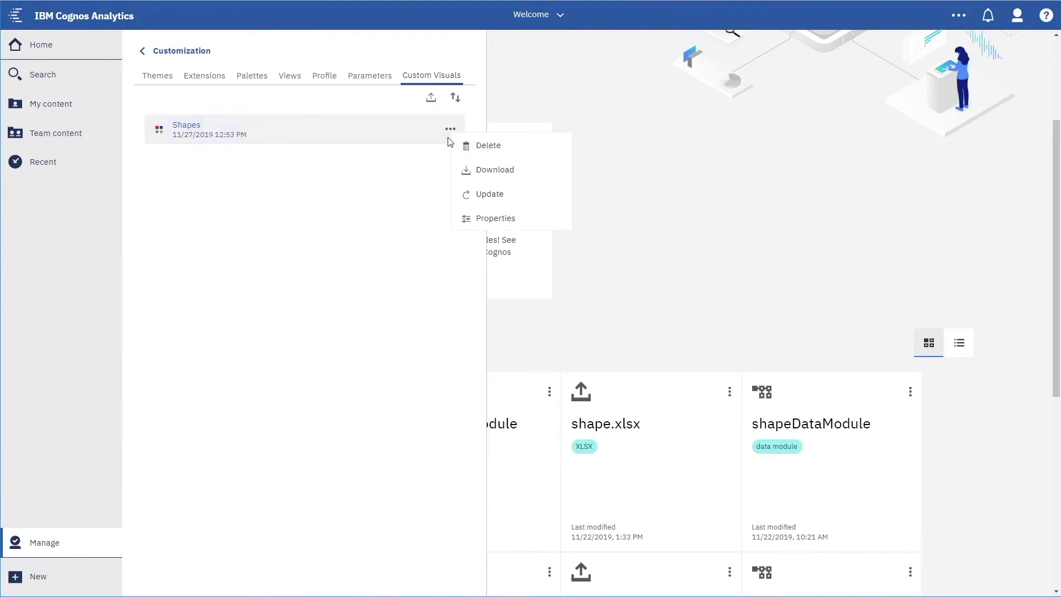
left_click(432, 168)
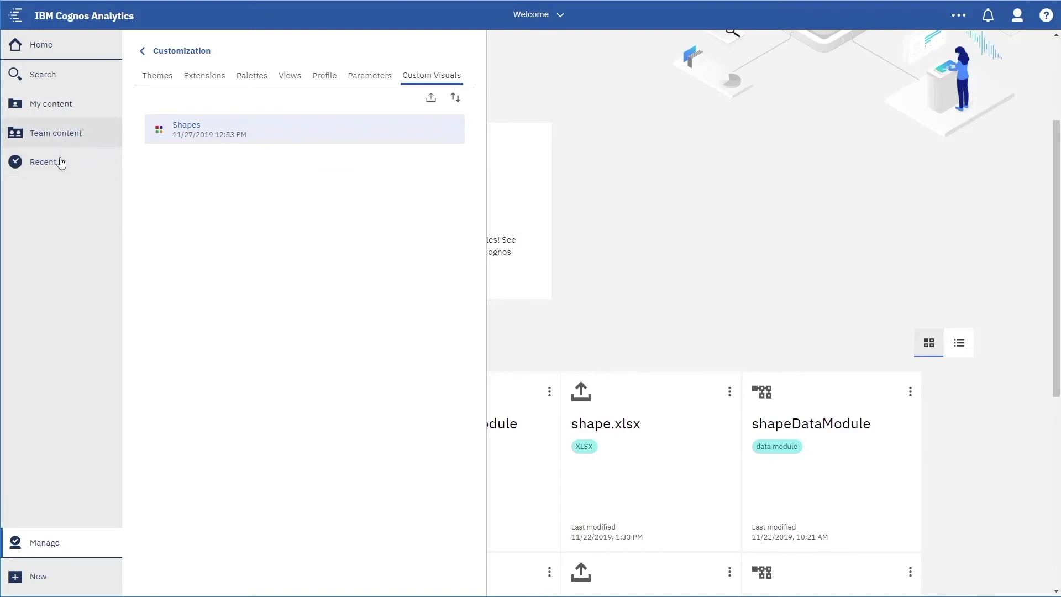
left_click(44, 539)
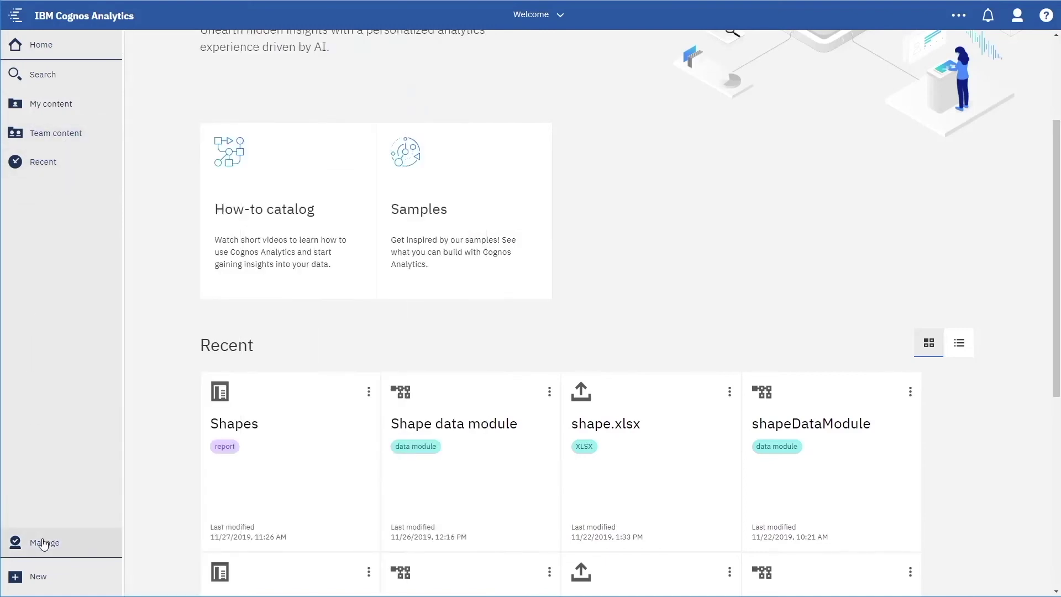
left_click(39, 577)
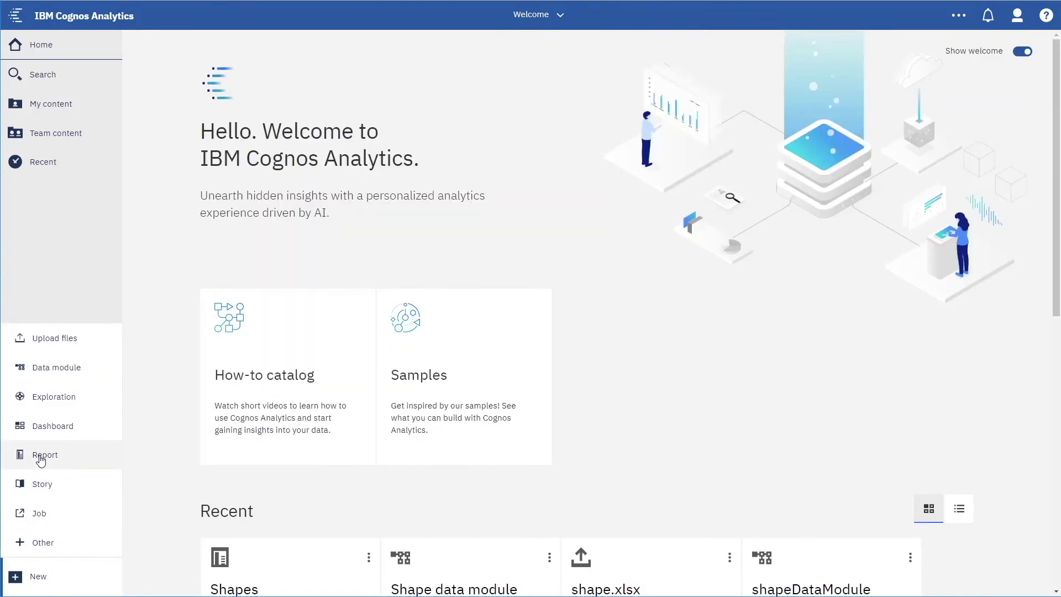
- Create a new Blank report and browse the Samples folder for a data source
left_click(42, 455)
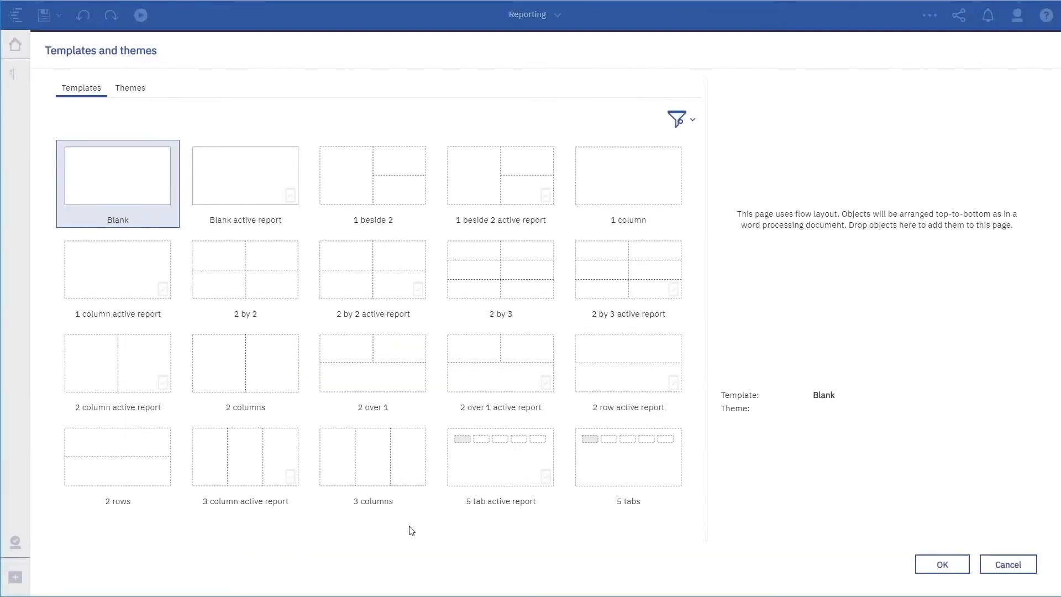
left_click(934, 568)
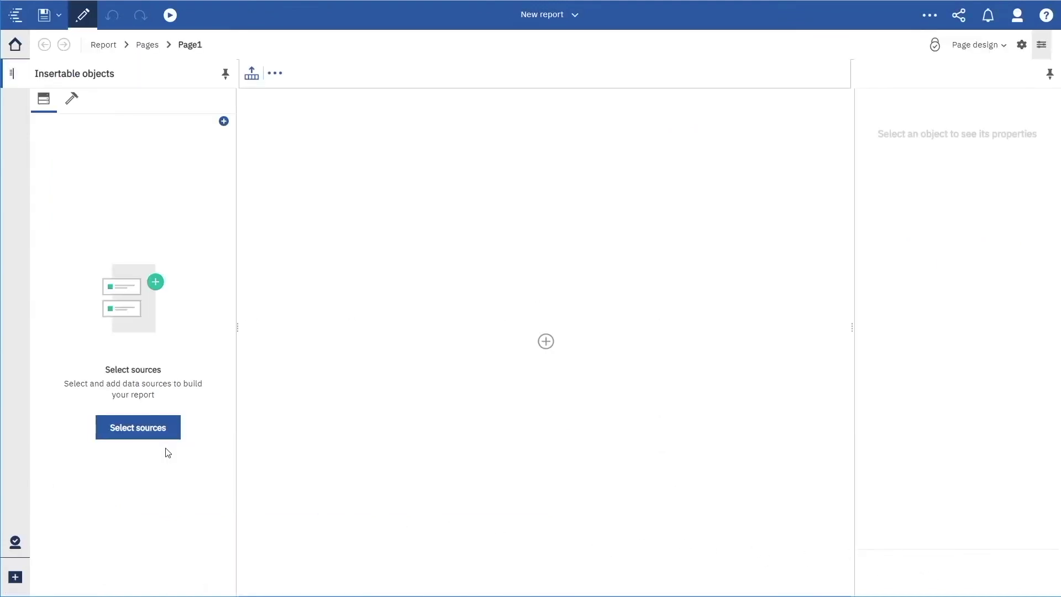
left_click(150, 432)
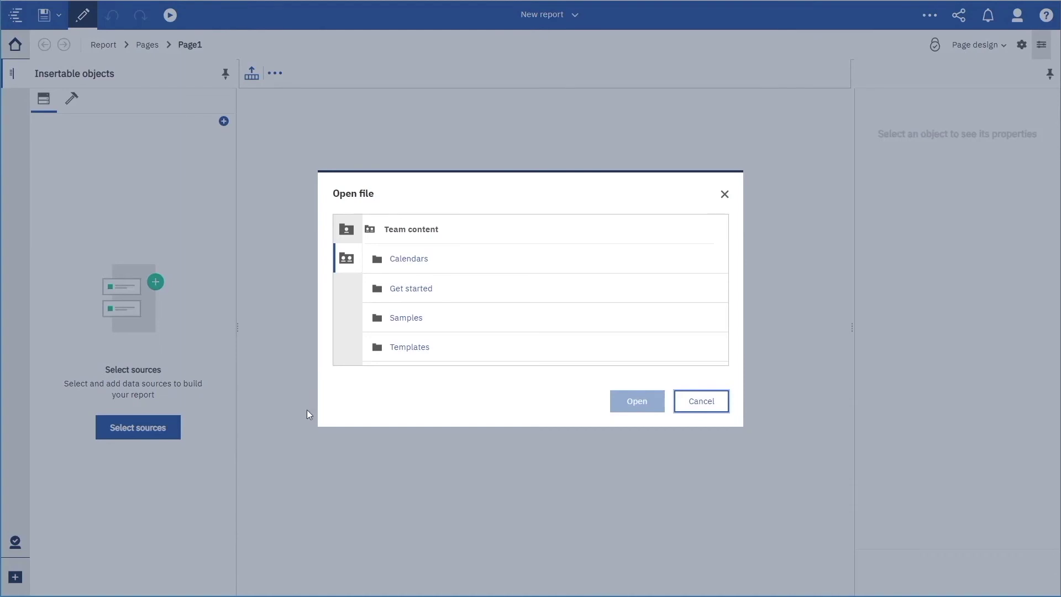
left_click(399, 319)
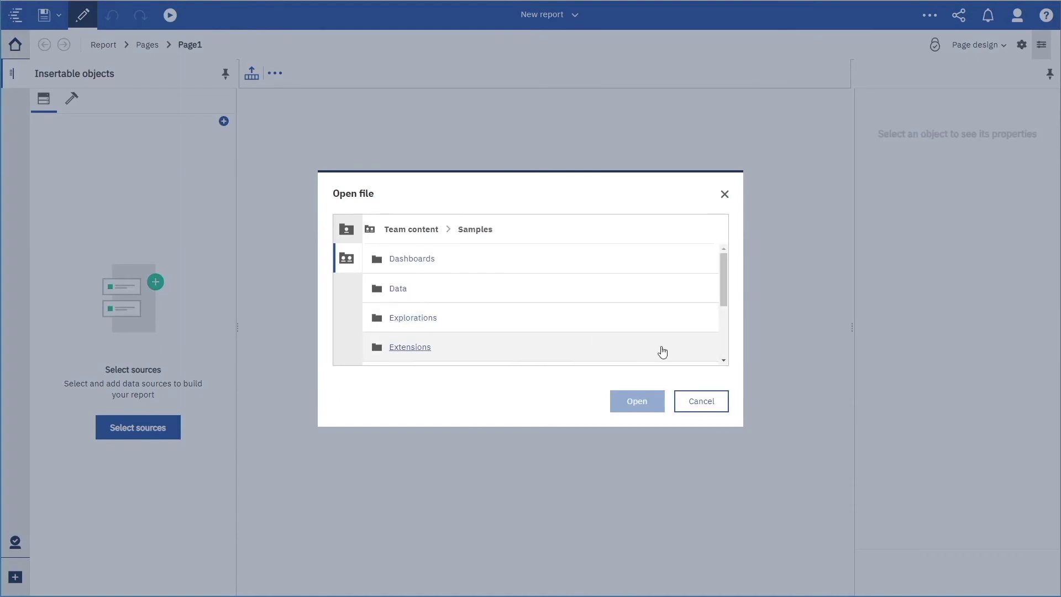
left_click(723, 360)
left_click(723, 359)
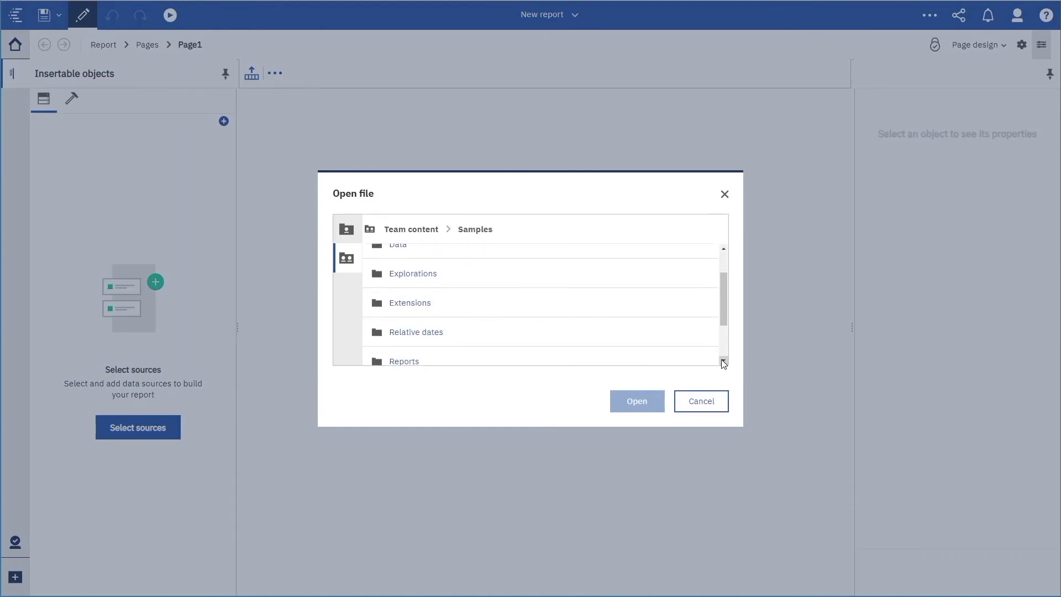
left_click(723, 360)
left_click(722, 360)
left_click(723, 360)
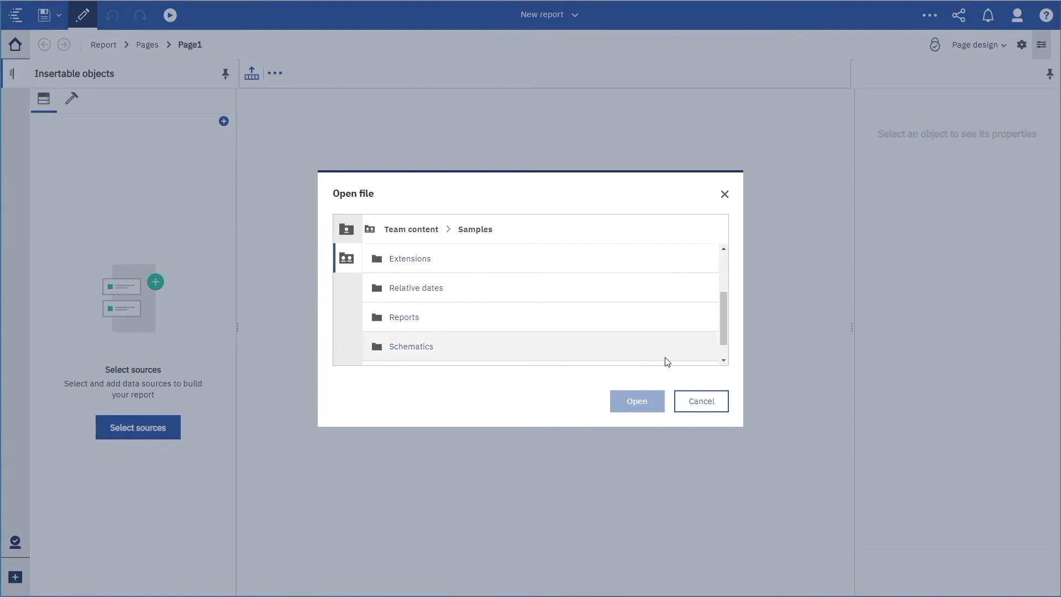
- Add the Schematics > Shapes > Shape data module as the report's source
left_click(417, 357)
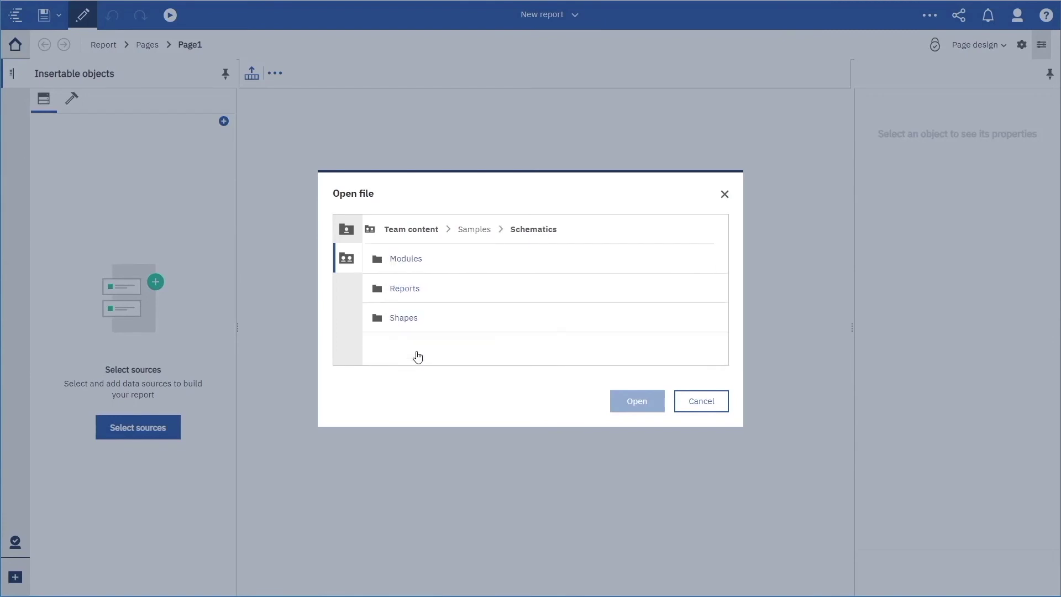
left_click(409, 325)
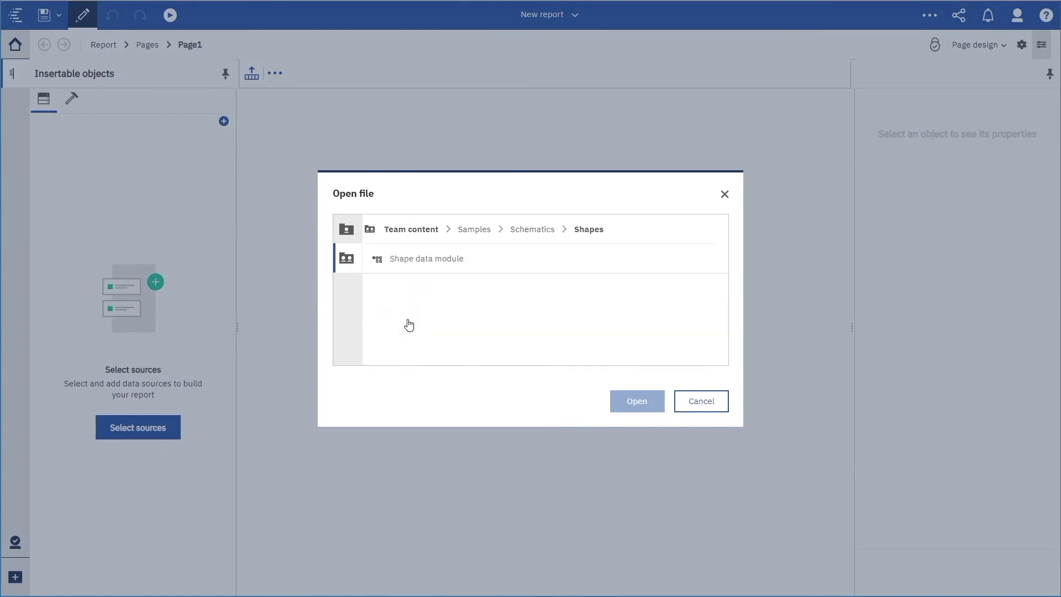
left_click(415, 264)
left_click(627, 403)
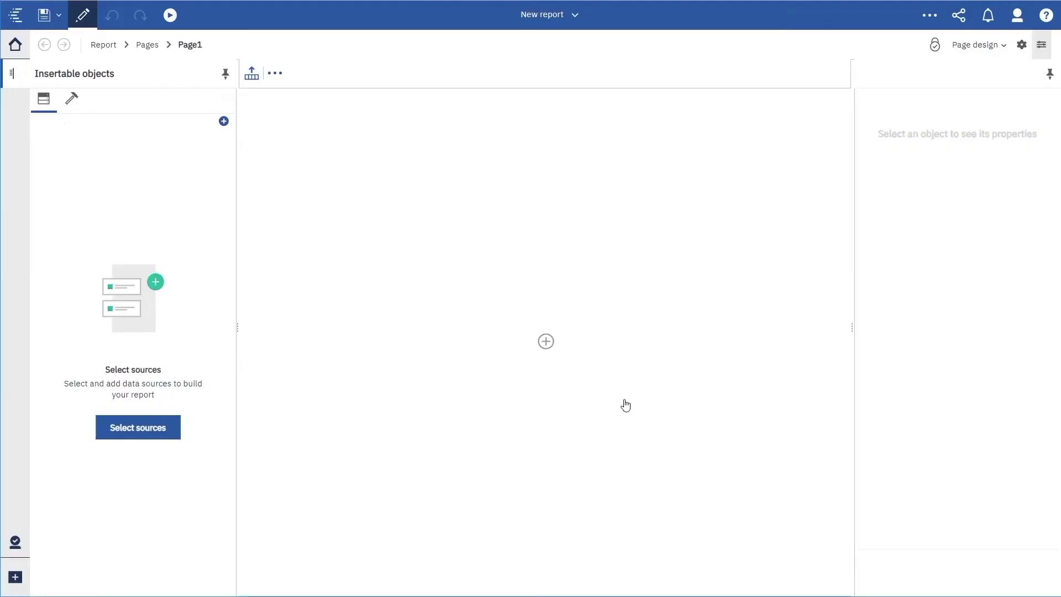
mouse_move(554, 346)
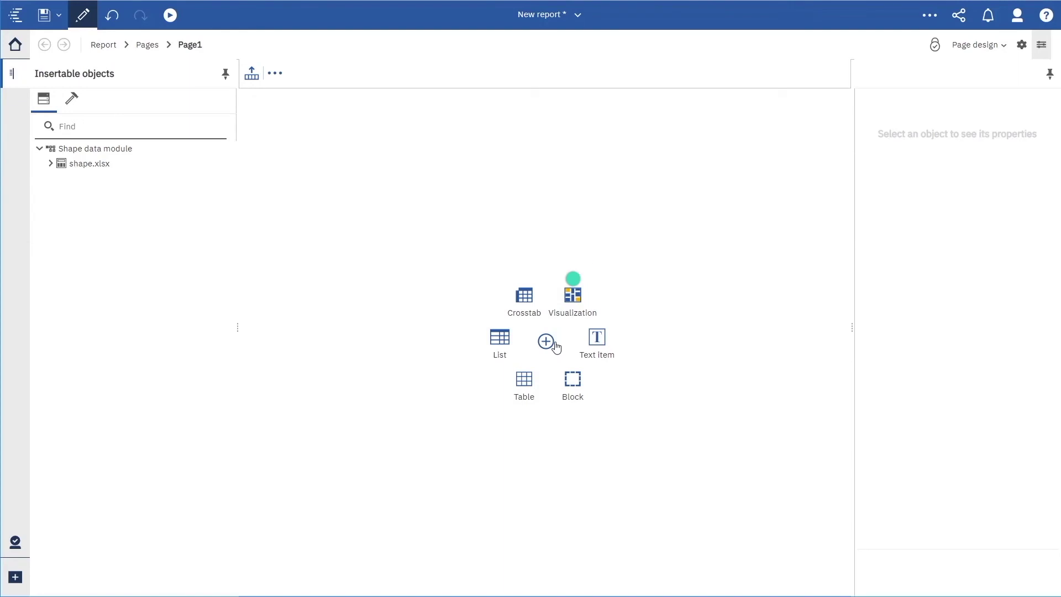
- Insert the Shapes visualization from the Custom category onto Page1
left_click(572, 301)
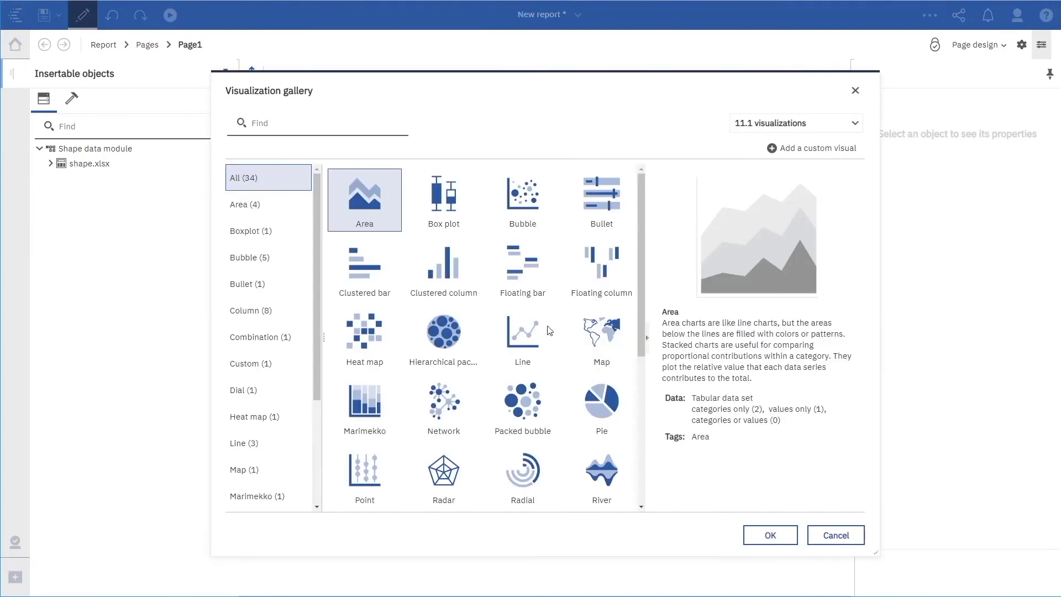
left_click(250, 367)
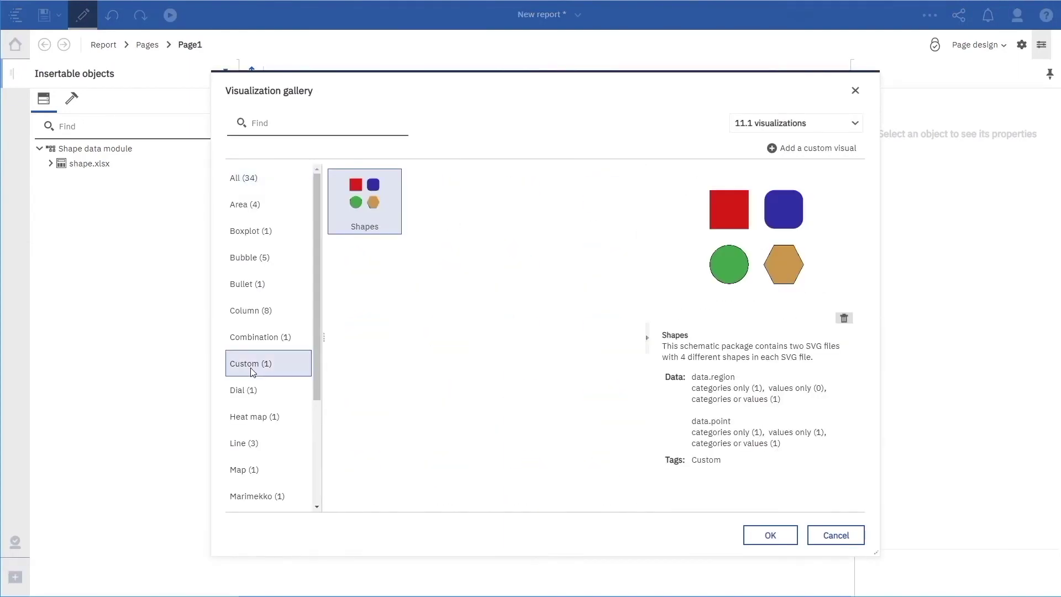
left_click(762, 532)
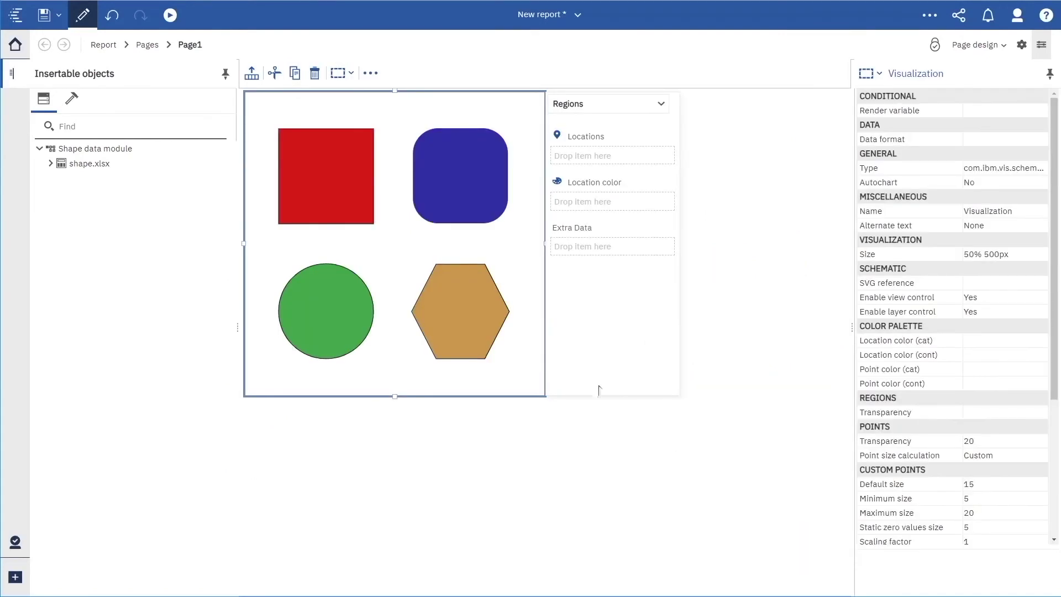
- Bind Shape from shape.xlsx to the regions' Locations and Location color
left_click(50, 163)
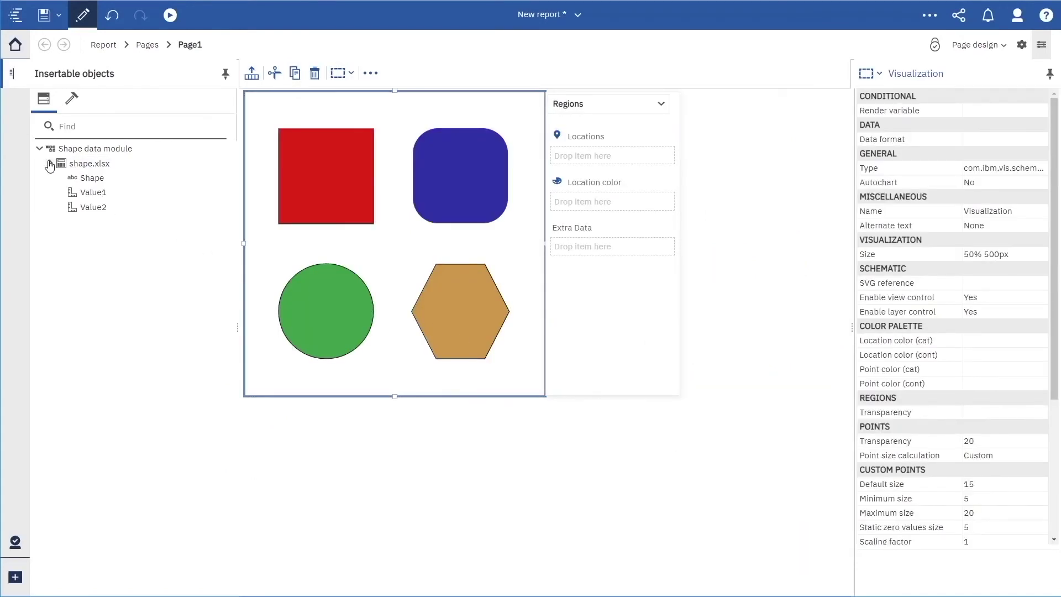
left_click_drag(89, 177, 579, 157)
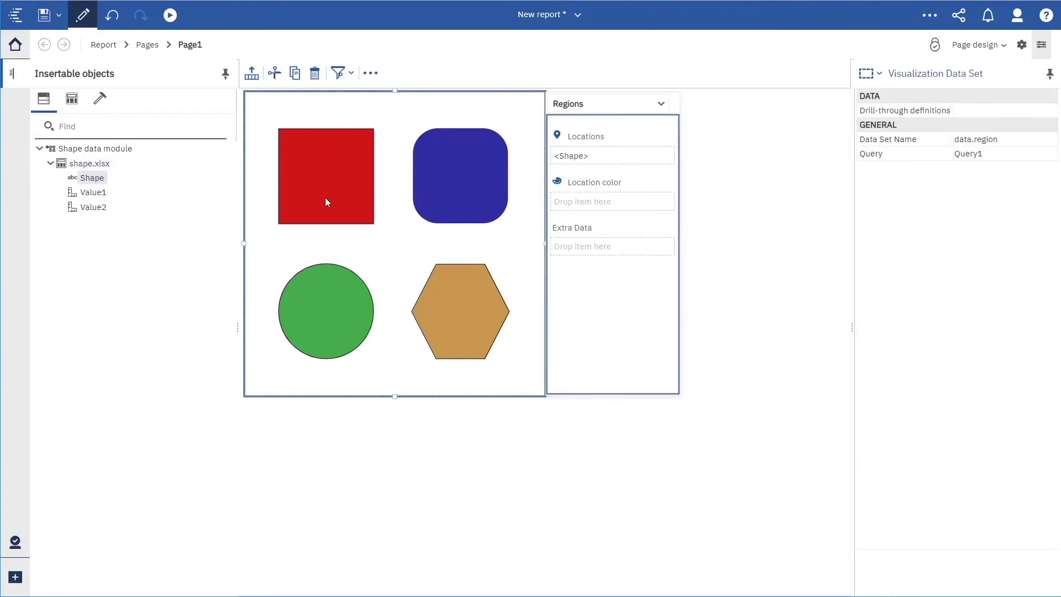
left_click(69, 100)
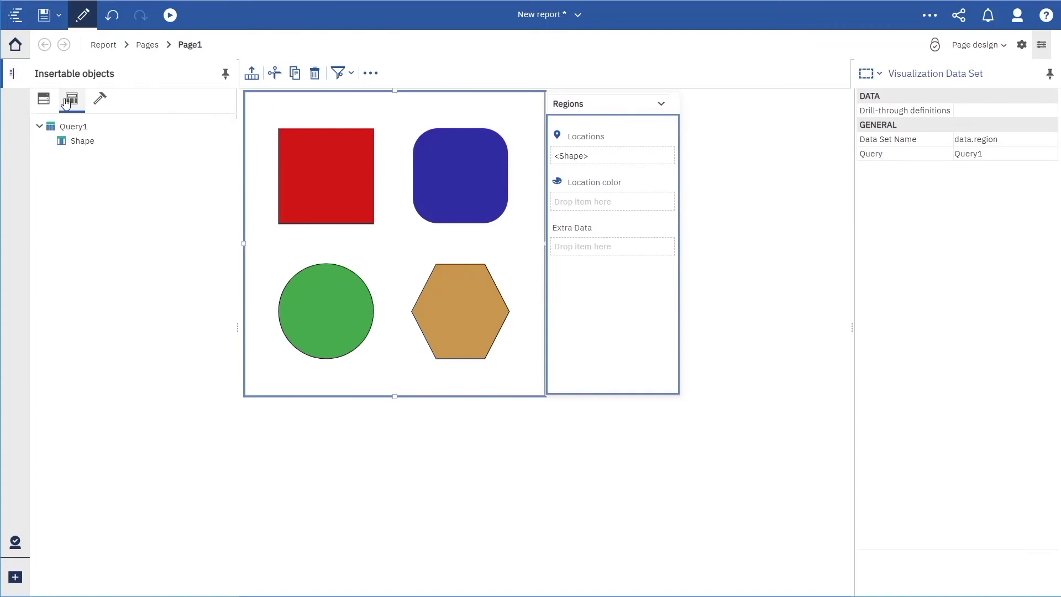
left_click_drag(76, 143, 561, 203)
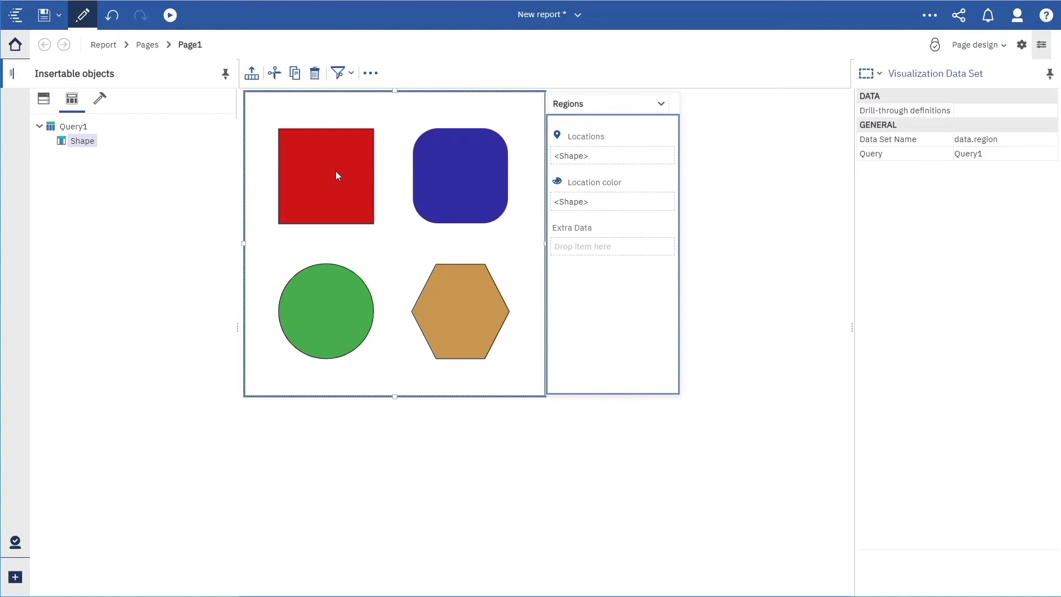
- Bind the points data: Shape as Locations, Value1 as Point size, Value2 as Point color
left_click(568, 108)
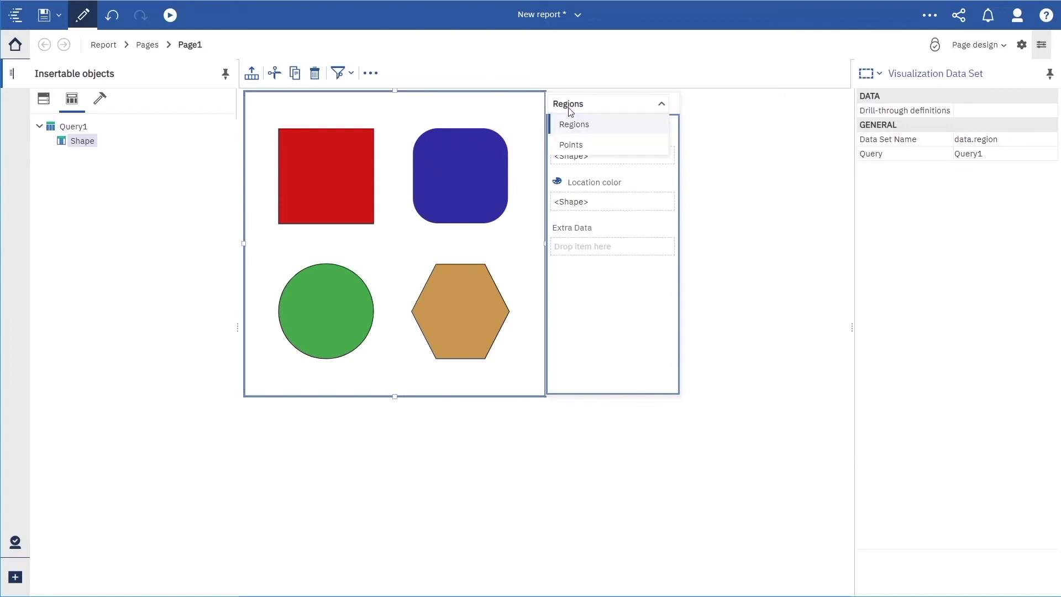
left_click(565, 145)
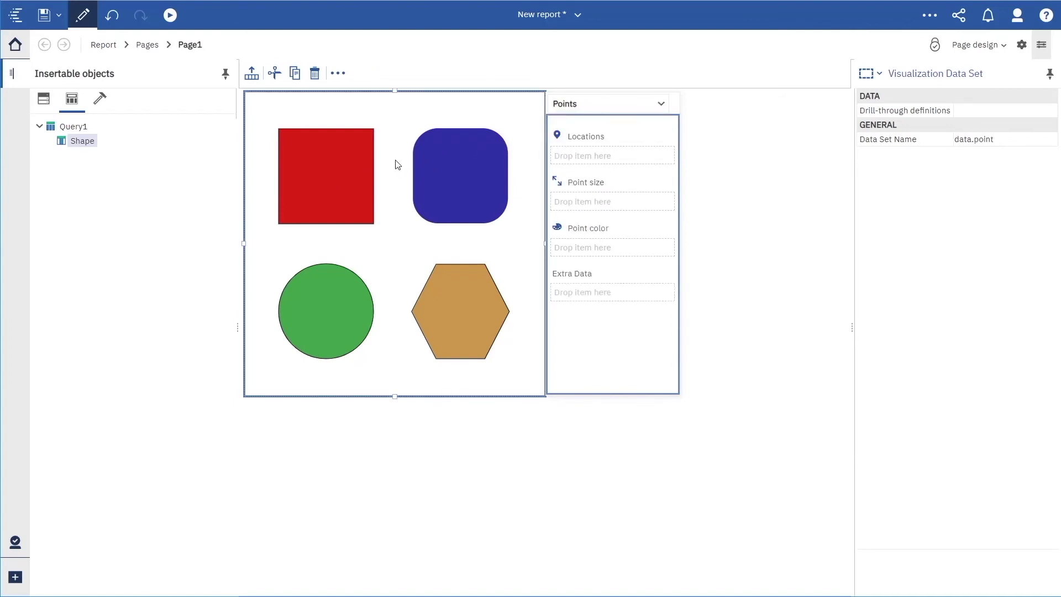
left_click(43, 99)
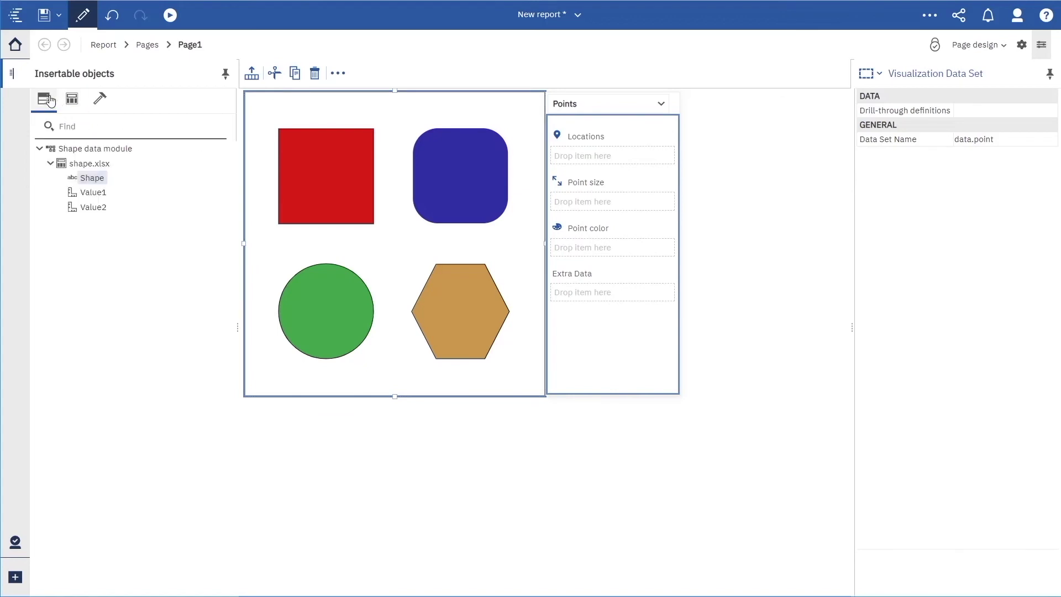
left_click_drag(91, 177, 561, 156)
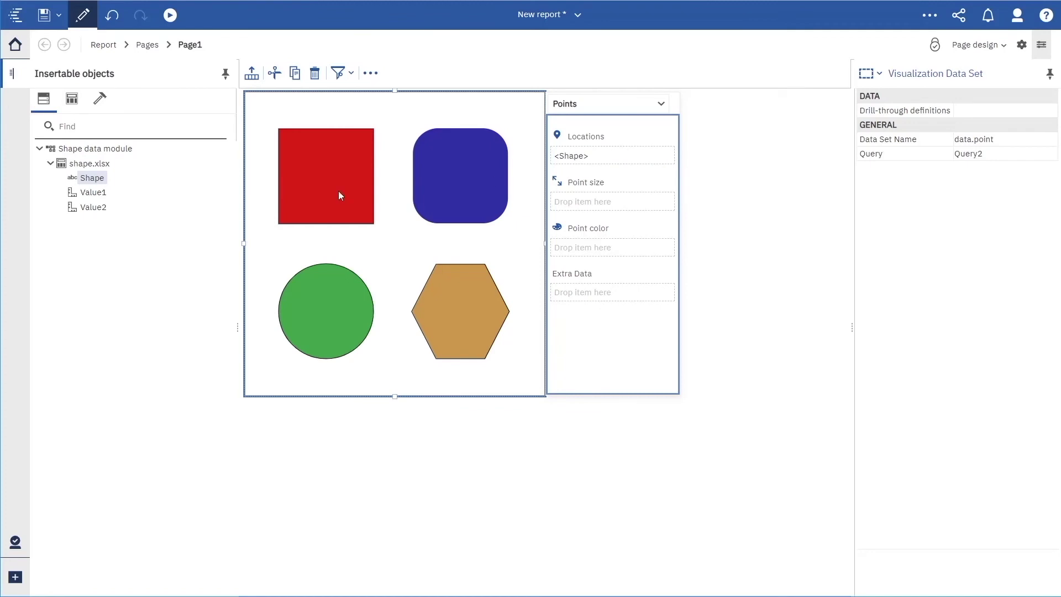
left_click_drag(94, 192, 562, 211)
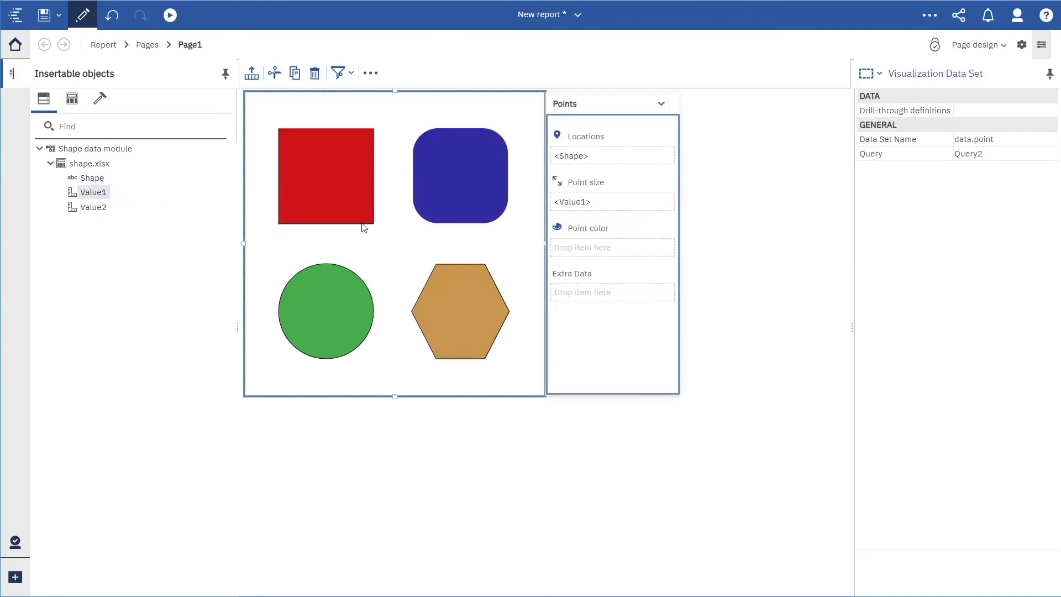
left_click_drag(92, 207, 562, 249)
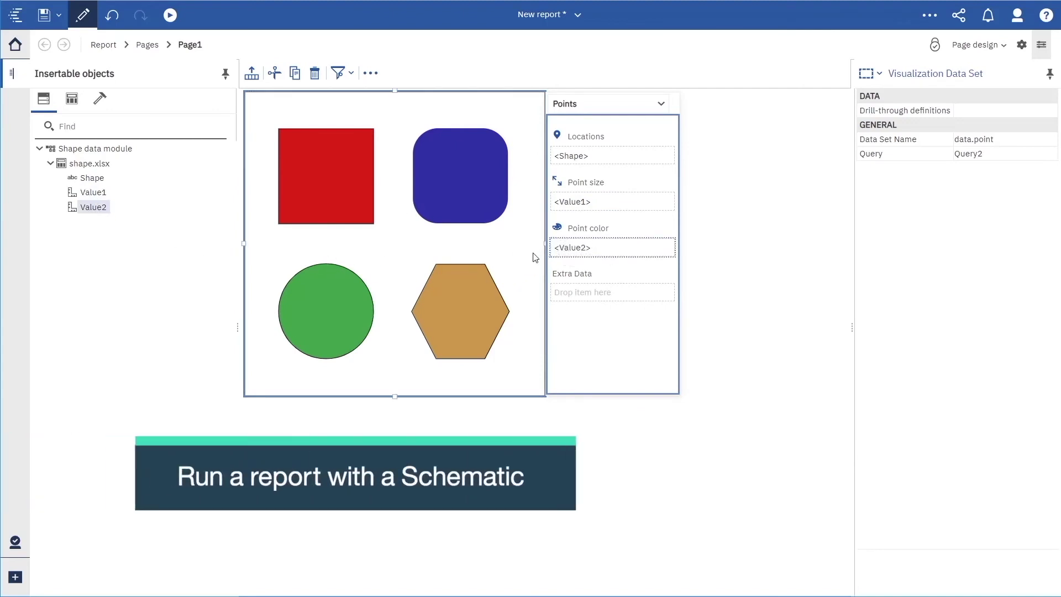
left_click(504, 259)
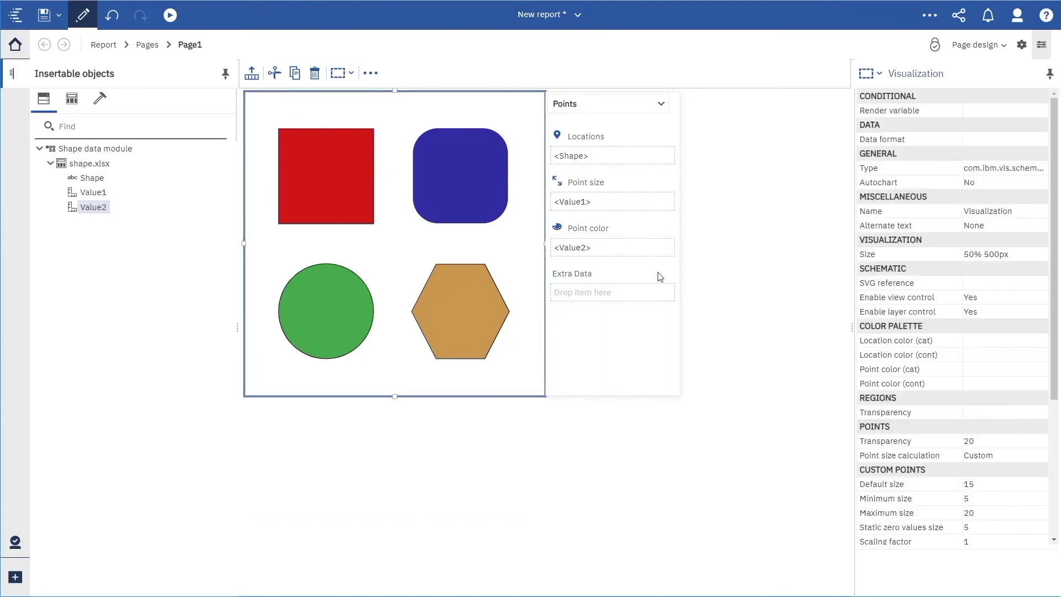
- Set the visualization's SVG reference property to shapes2
left_click(1004, 288)
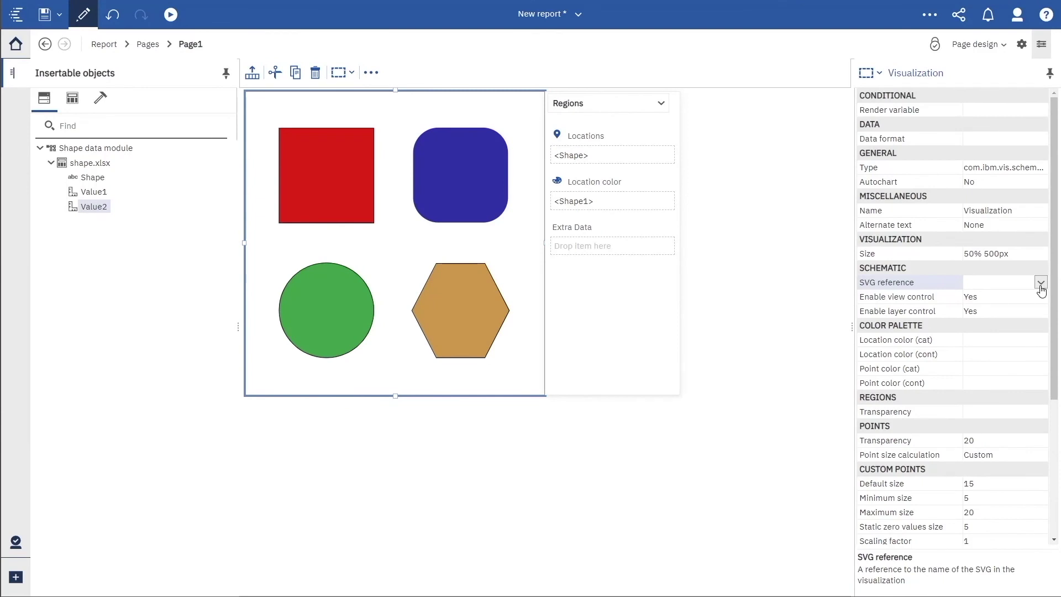
left_click(1041, 283)
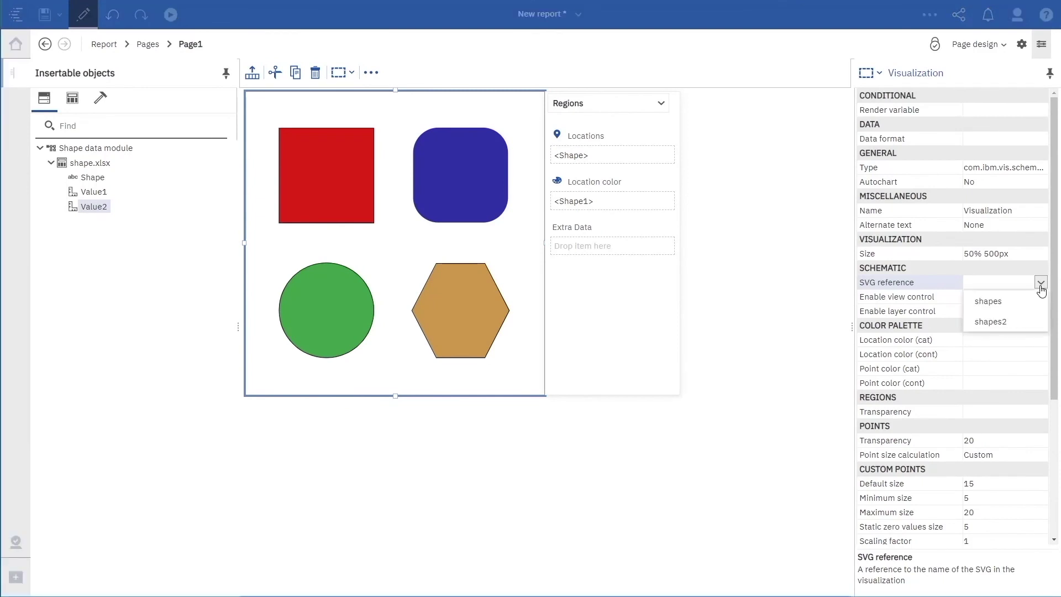
left_click(1024, 322)
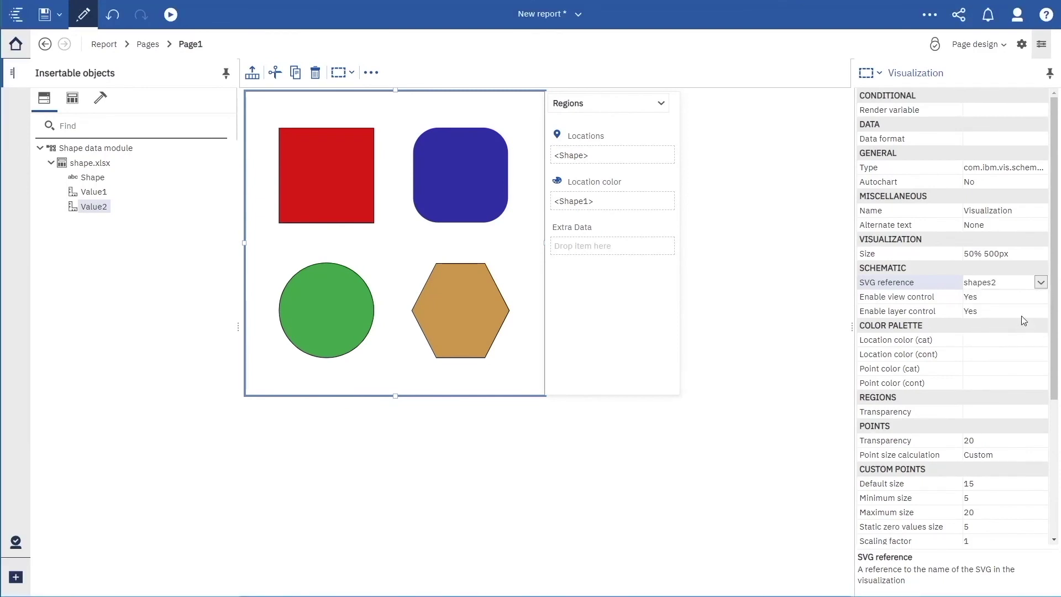
- Switch to Page preview to show the star, hexagon, triangle and octagon
left_click(998, 46)
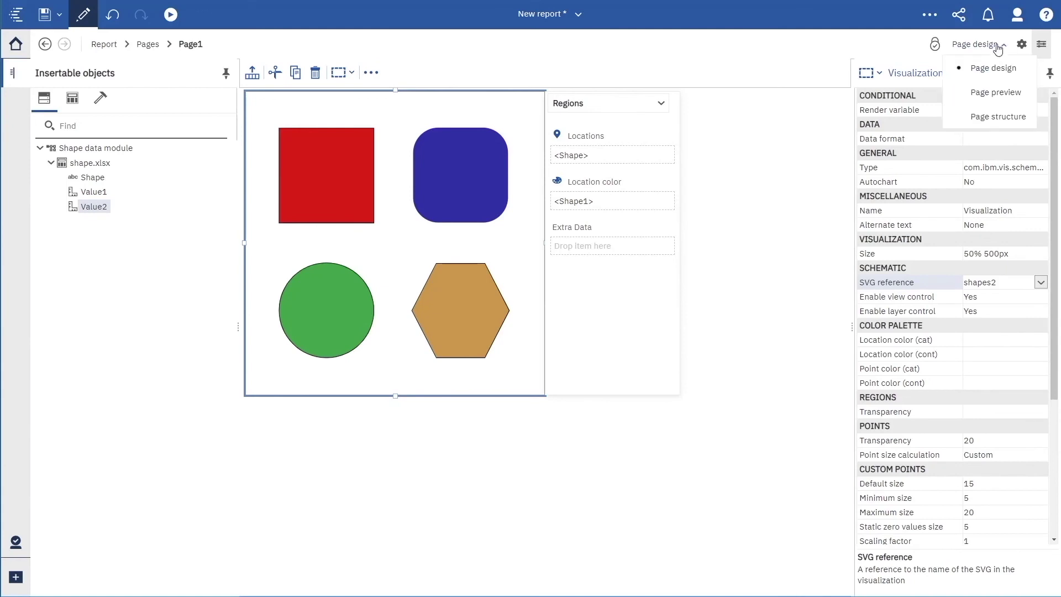
left_click(983, 93)
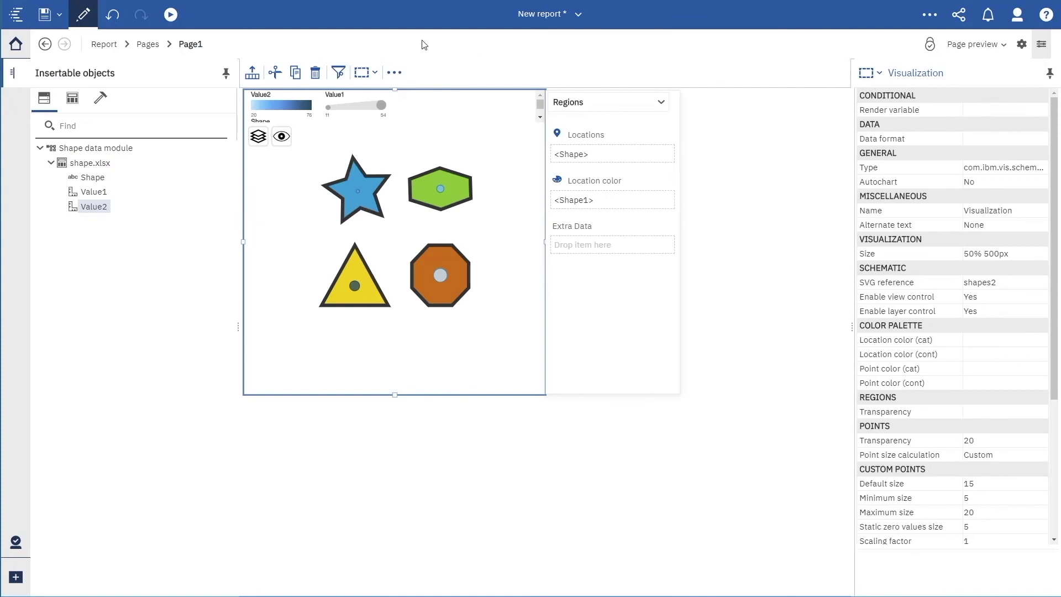
left_click(173, 18)
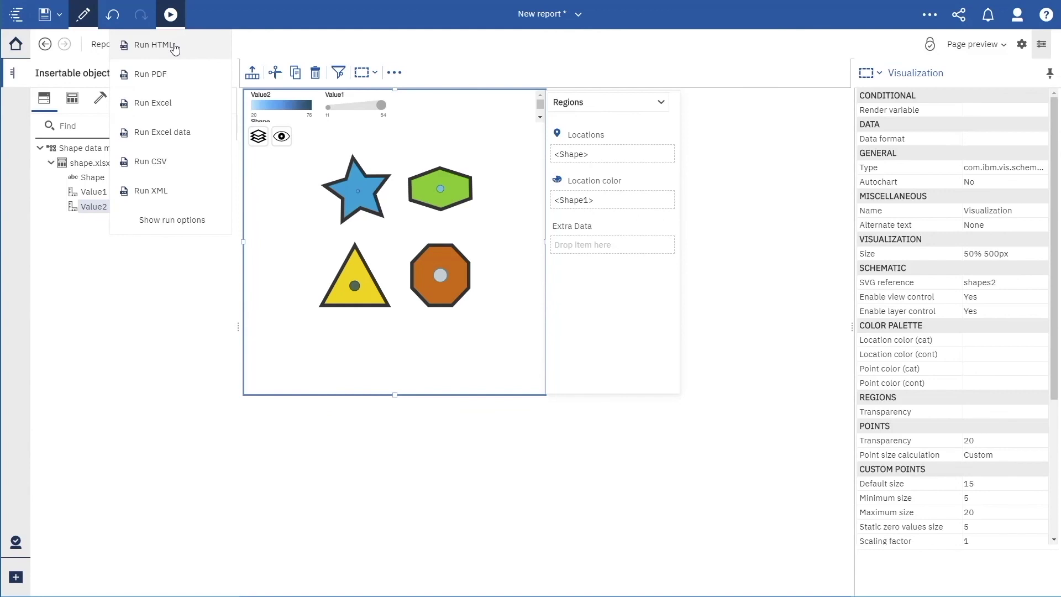
- Run the report as HTML, then hide and restore the Top and Bottom Shapes
left_click(173, 51)
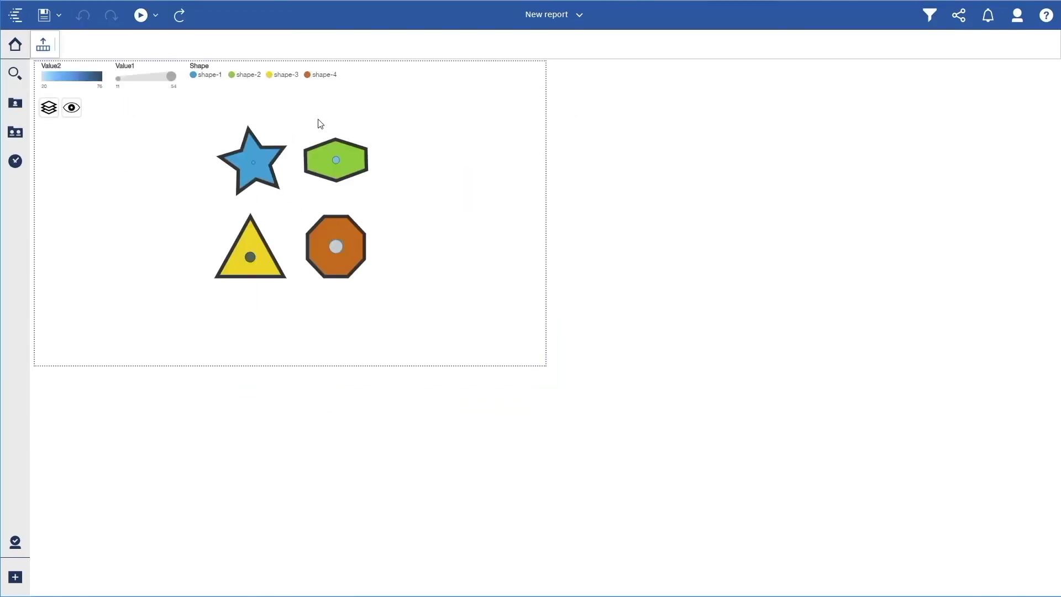
left_click(72, 109)
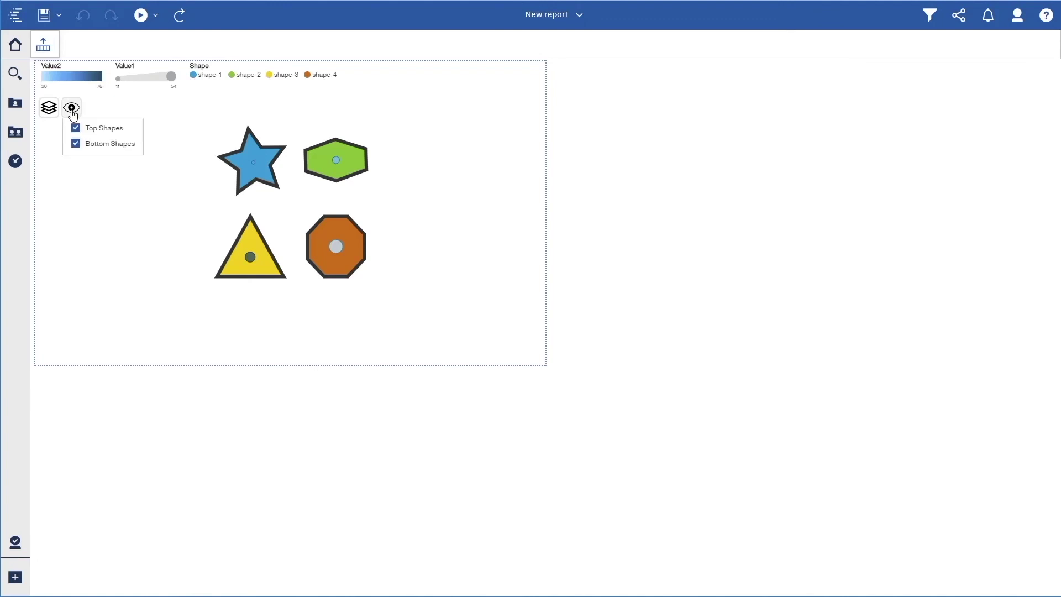
left_click(76, 128)
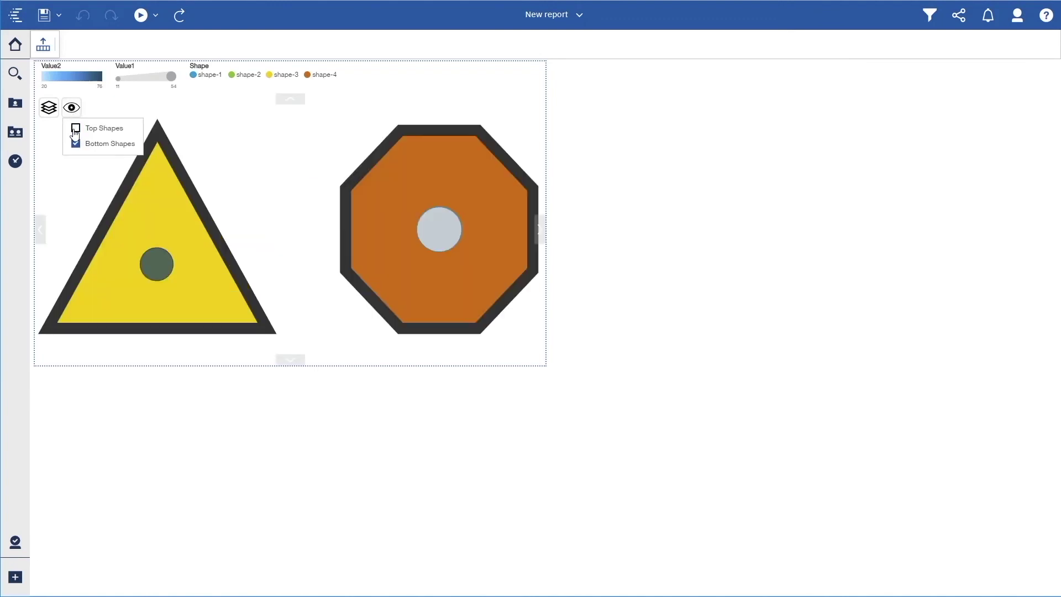
left_click(76, 128)
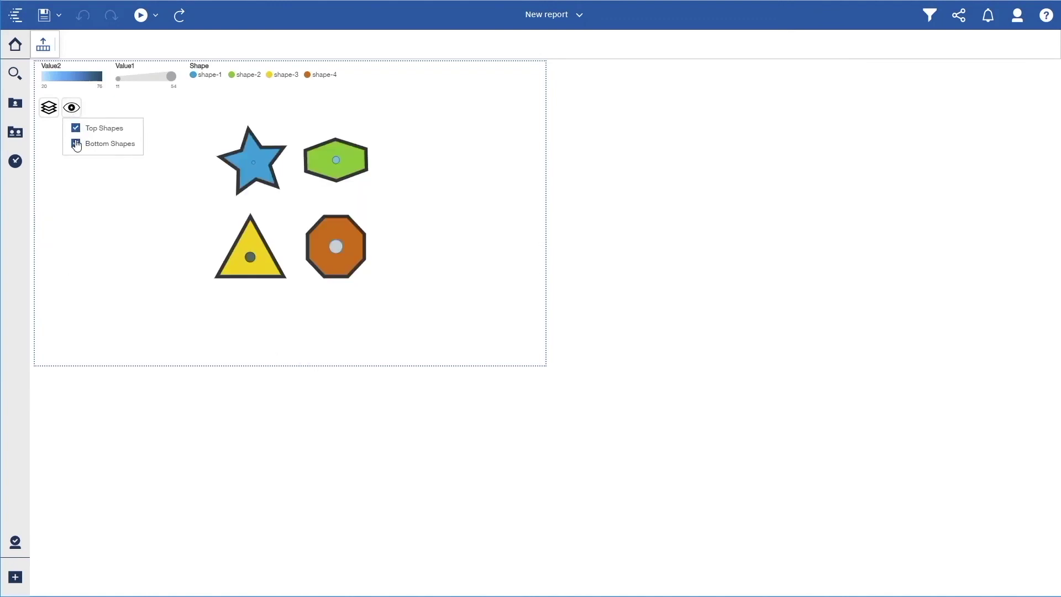
left_click(76, 144)
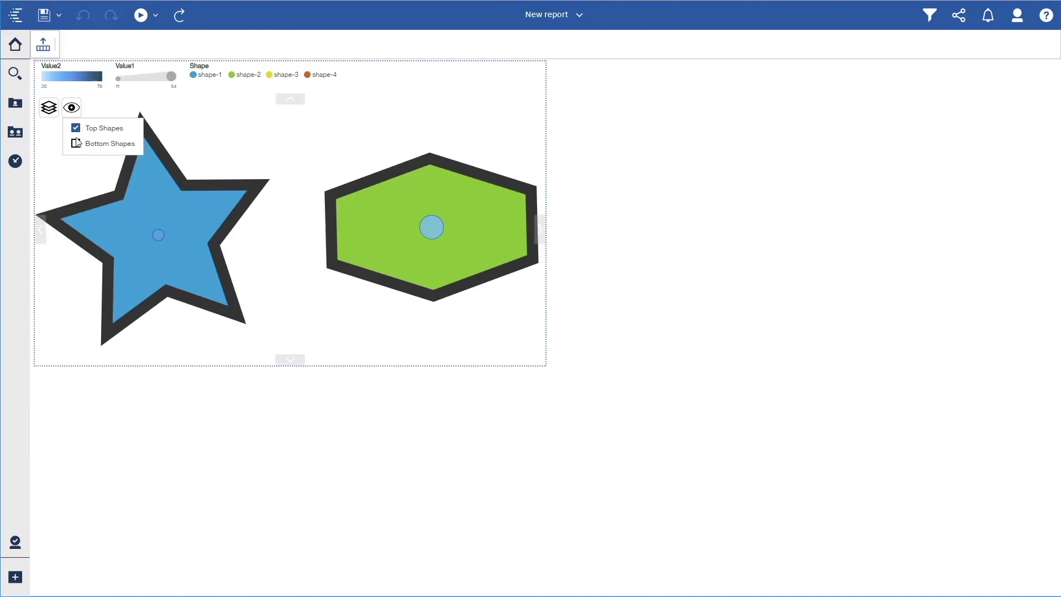
left_click(76, 144)
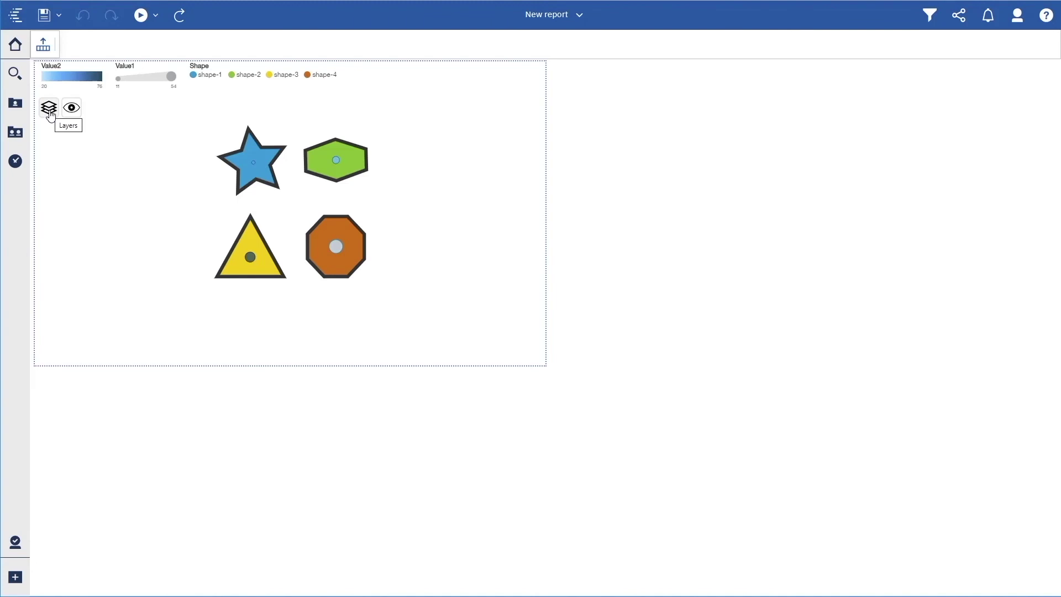
- Hide and restore the Regions and Points layers, leaving both visible
left_click(50, 111)
left_click(52, 129)
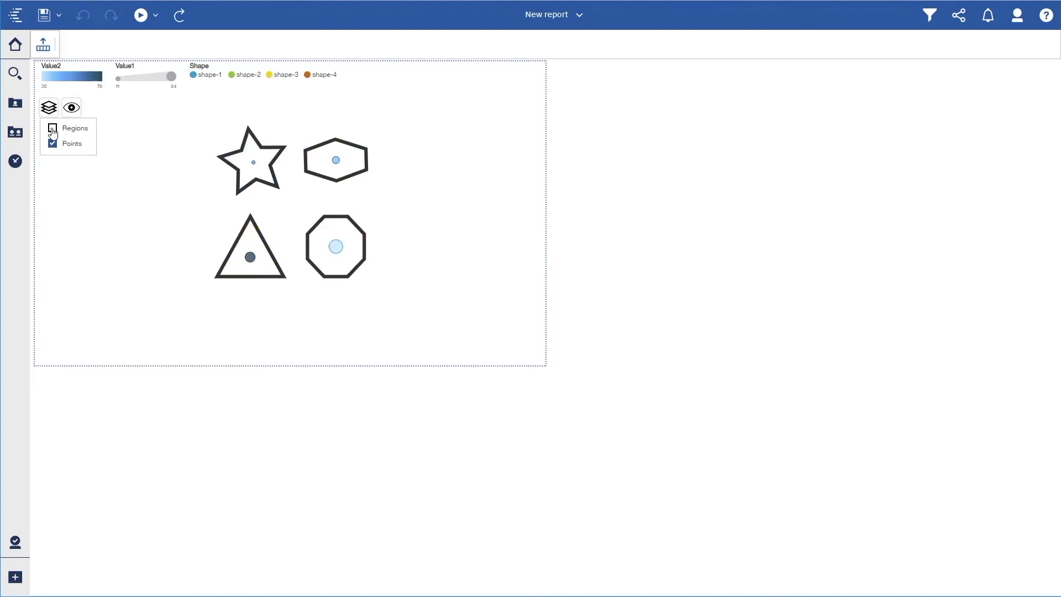
left_click(53, 129)
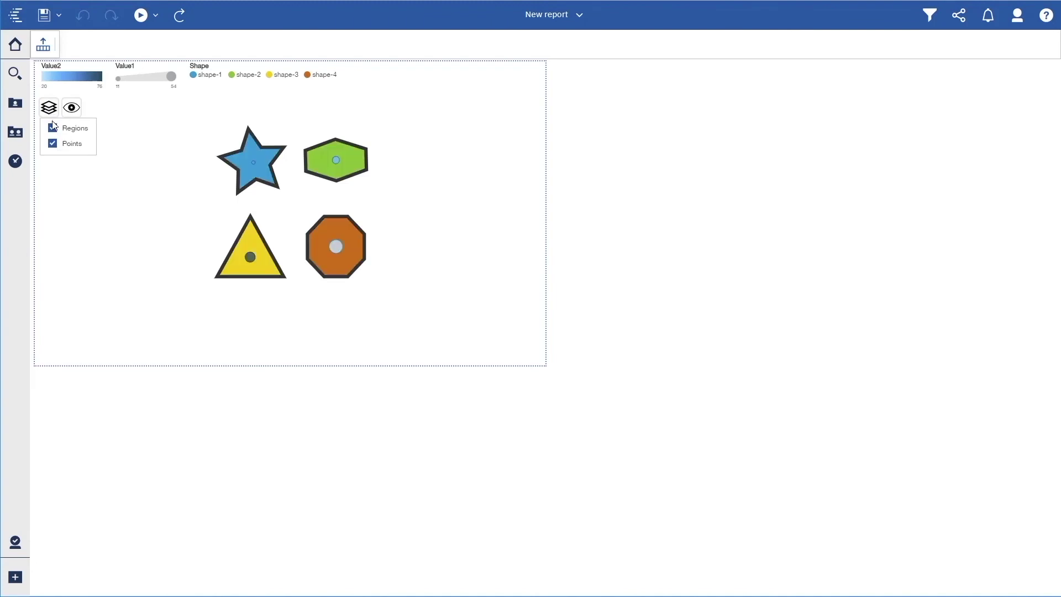
left_click(53, 144)
left_click(54, 144)
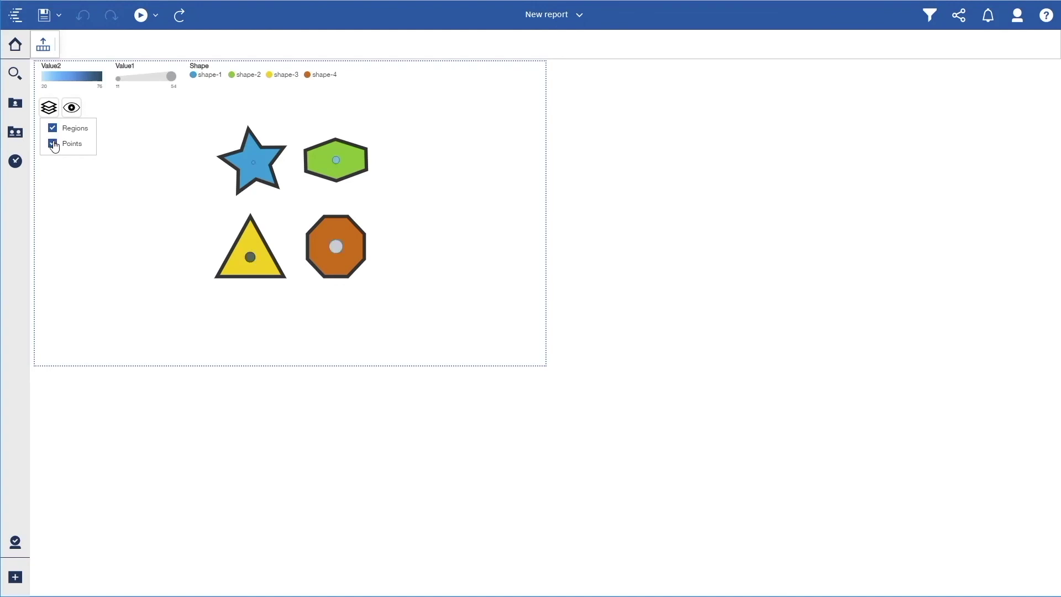
left_click(49, 109)
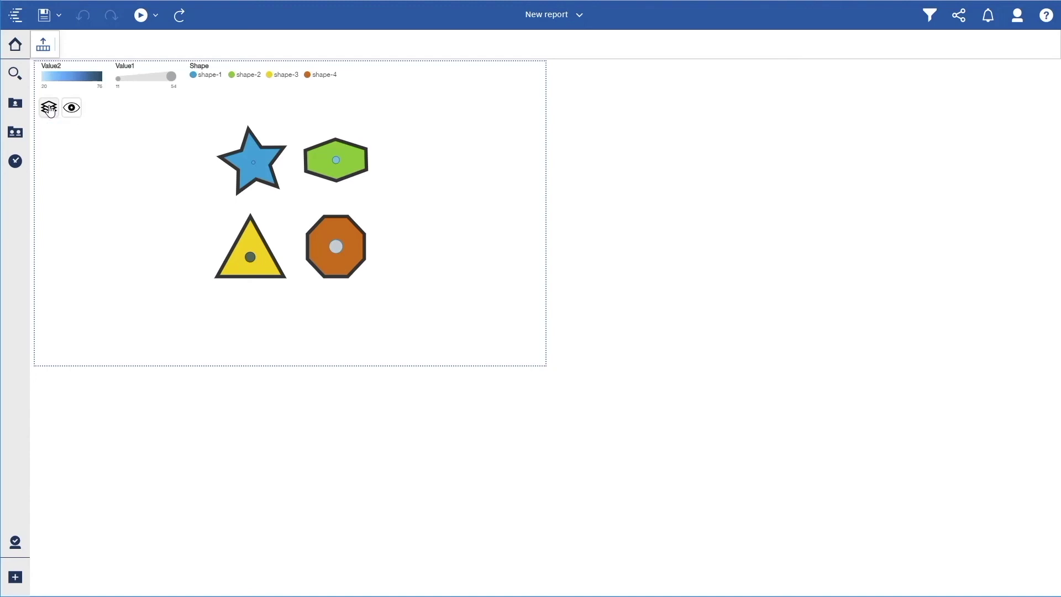